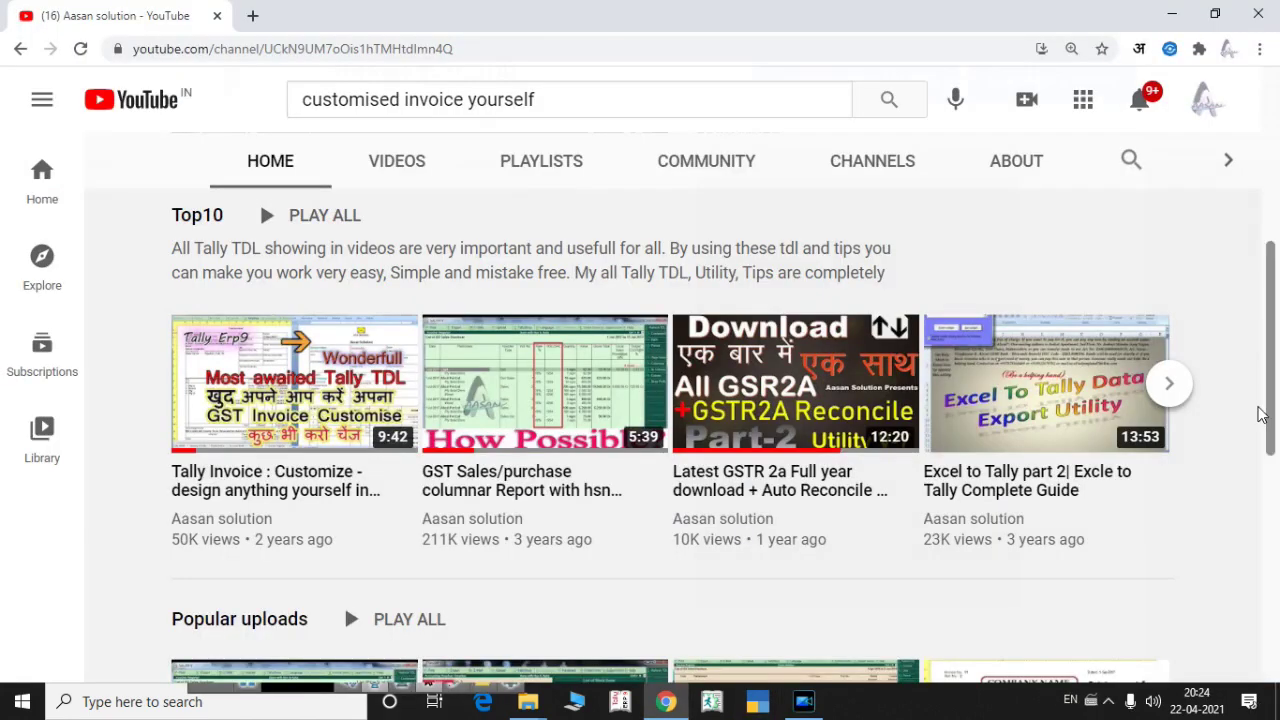
pyautogui.scroll(5, 1262, 415)
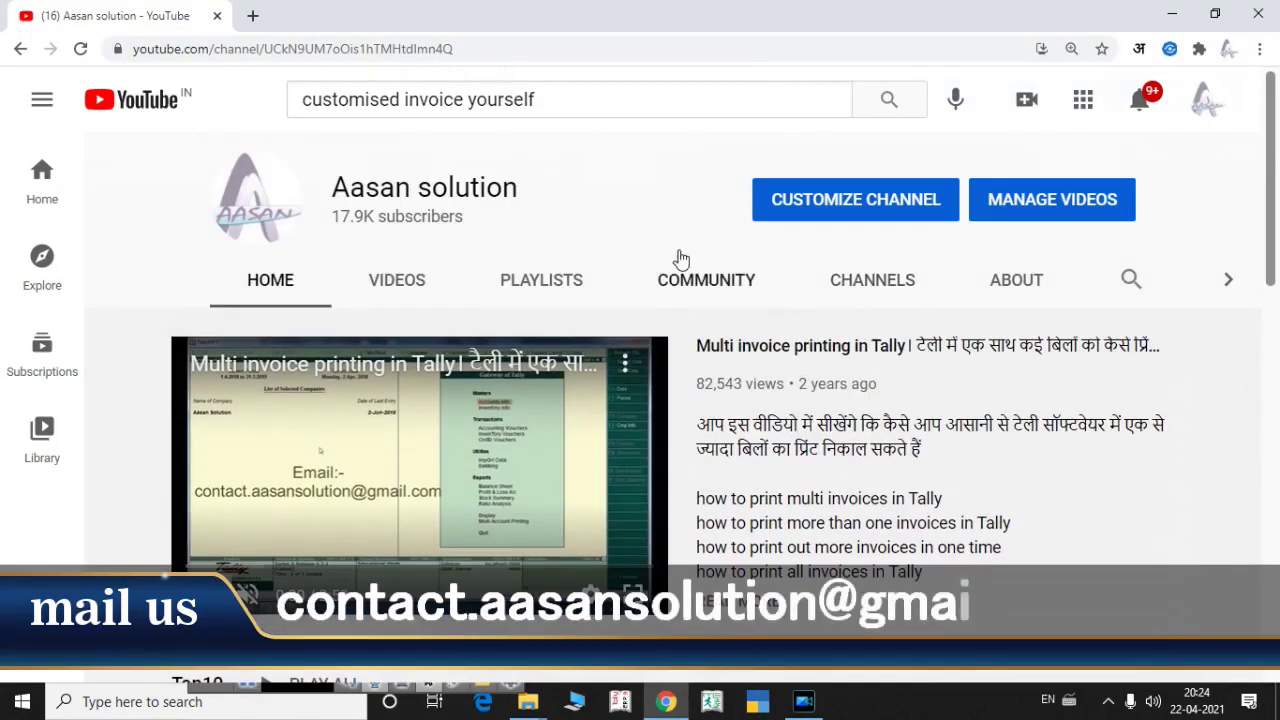
pyautogui.scroll(-4, 590, 397)
pyautogui.scroll(-1, 590, 397)
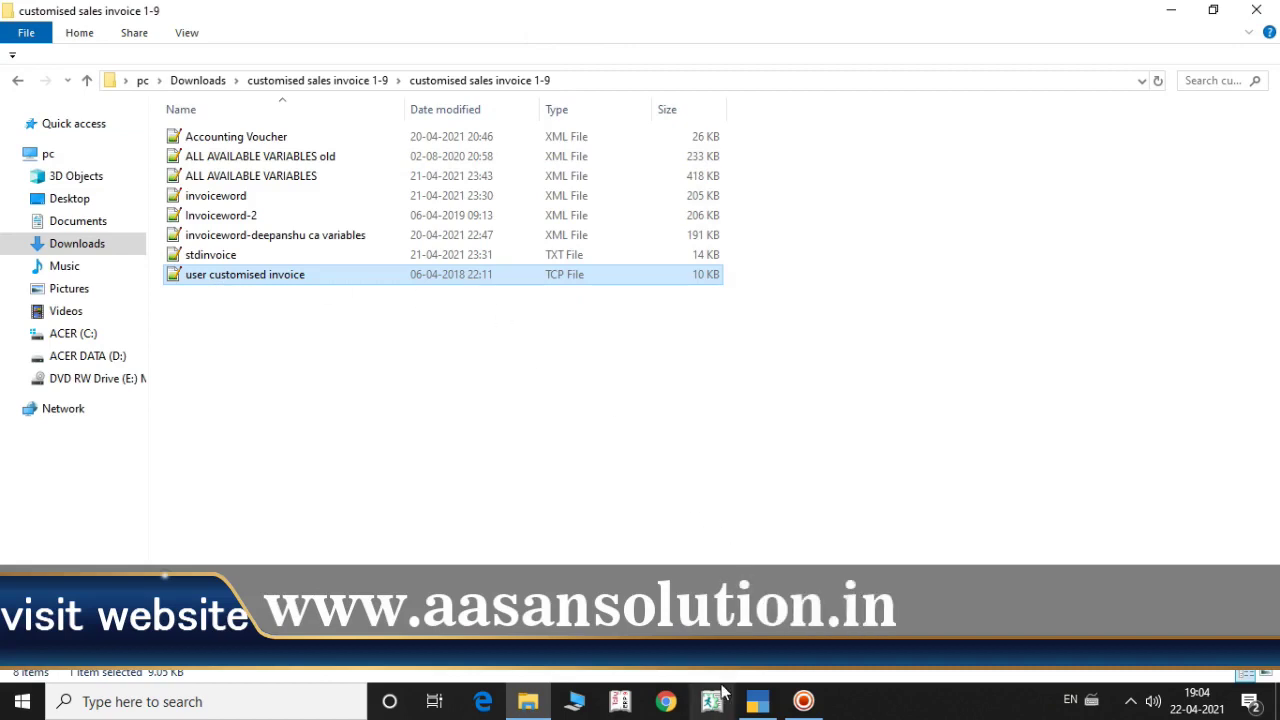
# Switch to TallyPrime and open the add-on features from TDL Management.
pyautogui.click(757, 703)
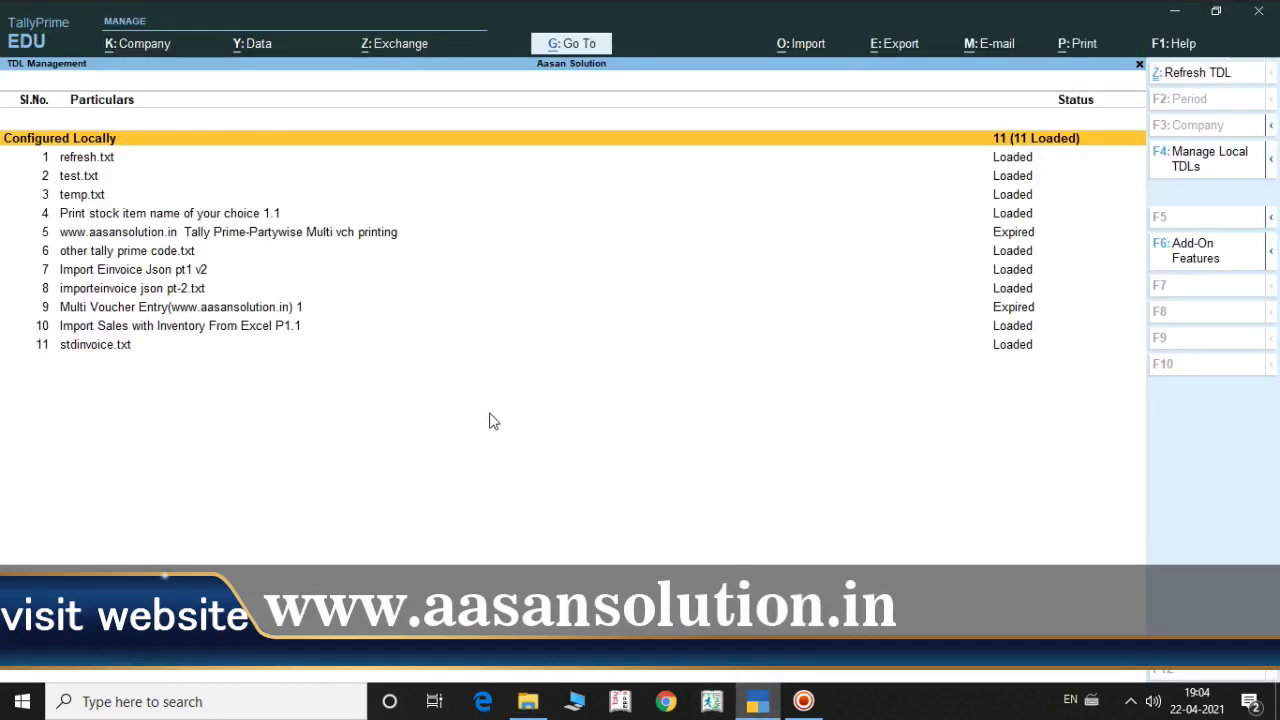
pyautogui.click(1210, 252)
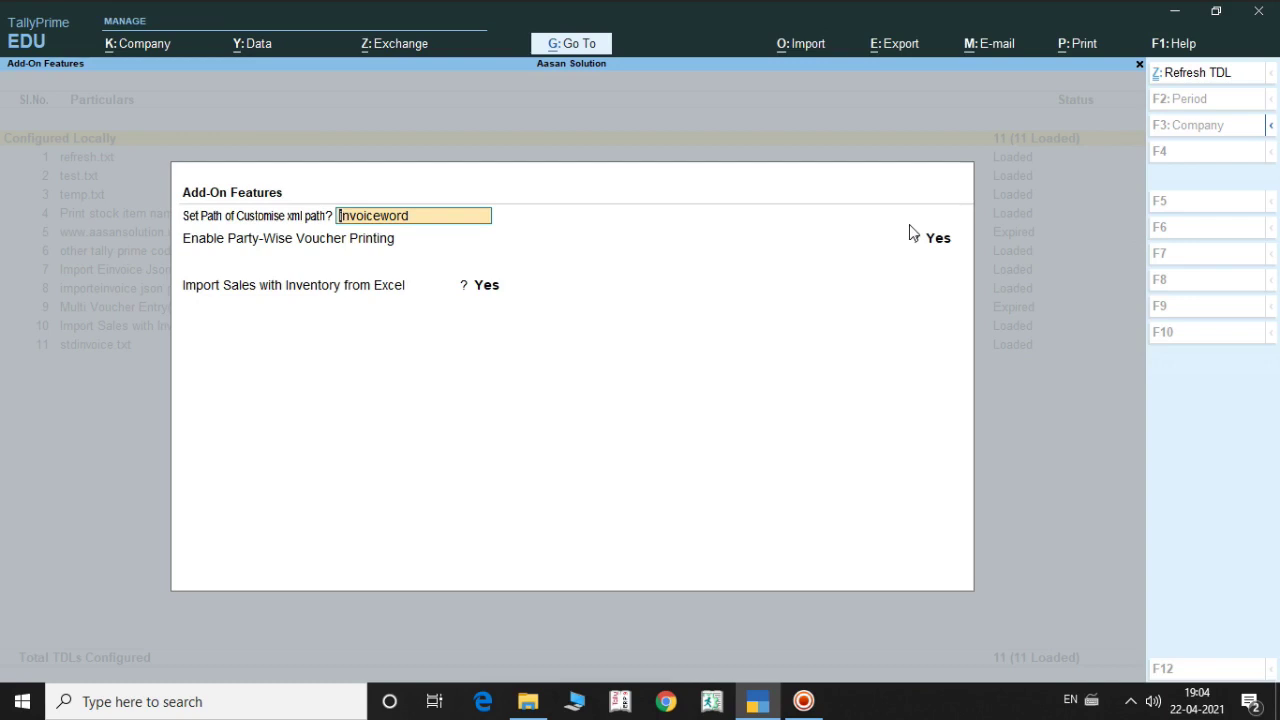
# Try the placeholder entries "no" and "sadfsdfs" as the customise XML path.
pyautogui.write('no')
pyautogui.press('Return')
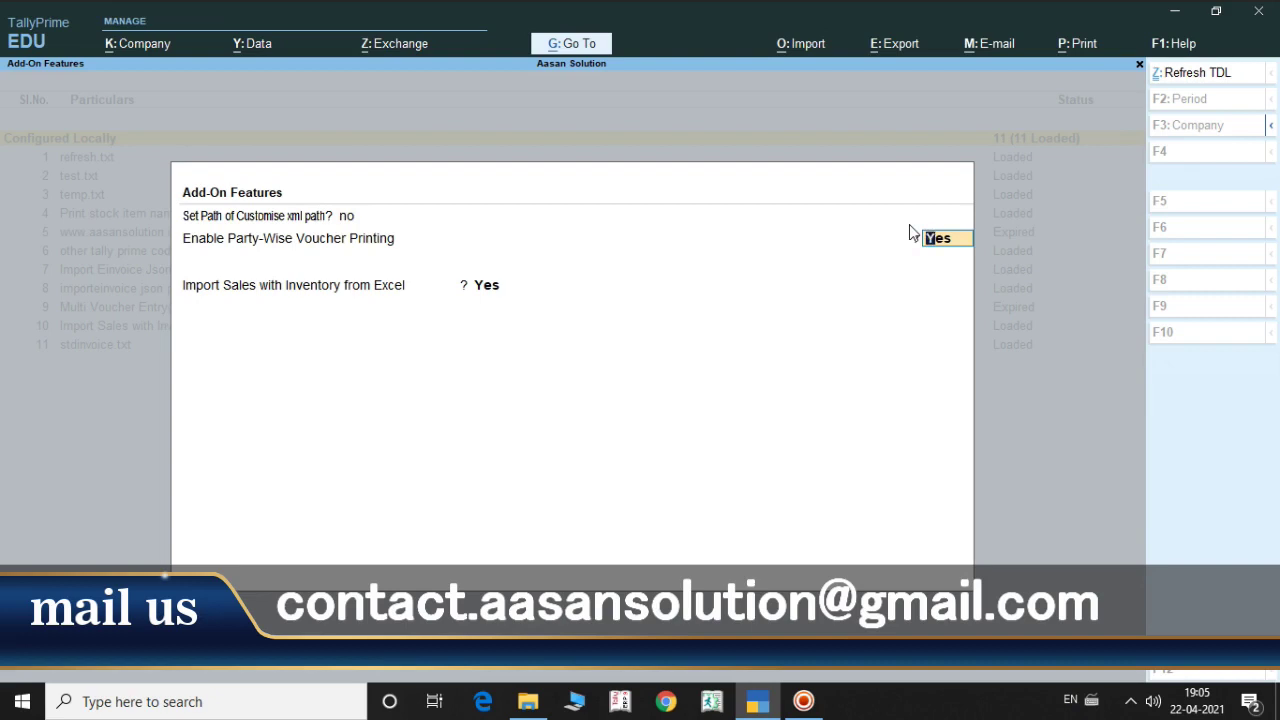
pyautogui.press('Up')
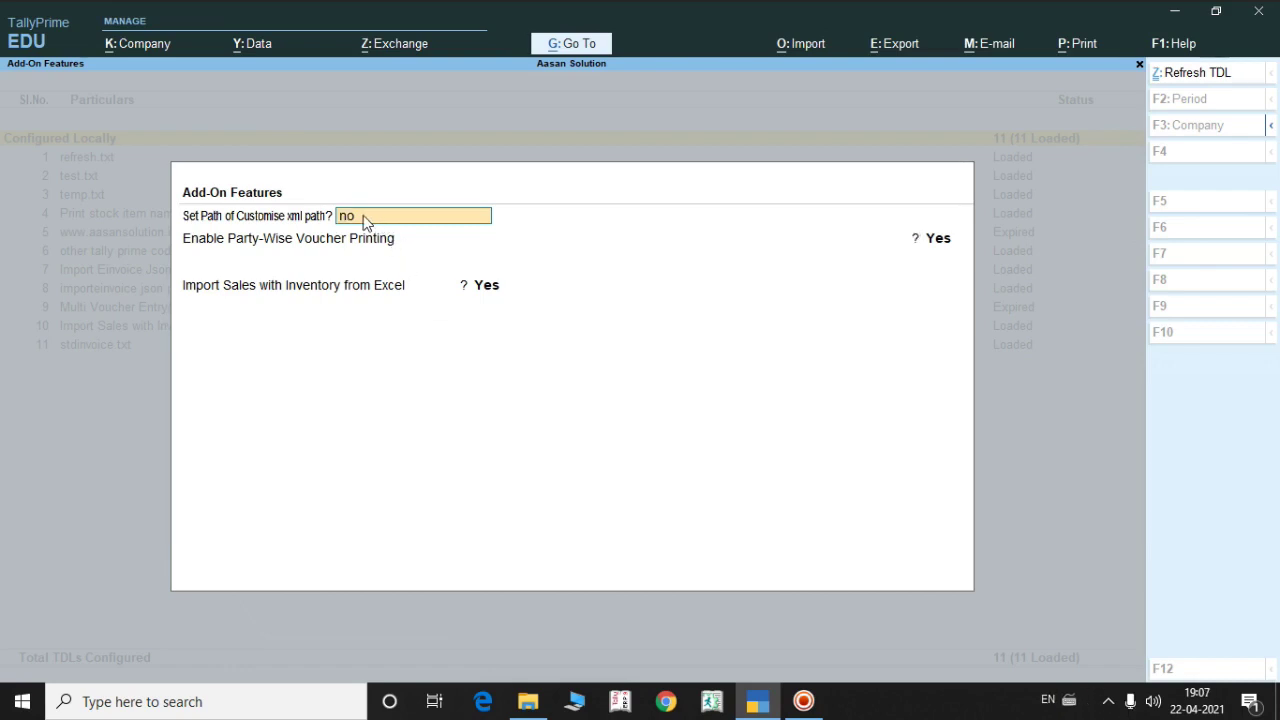
pyautogui.write('sadfsdfs')
# Switch to File Explorer and copy the name of the invoiceword XML file in the customised sales invoice 1-9 folder.
pyautogui.moveTo(548, 706)
pyautogui.click(510, 630)
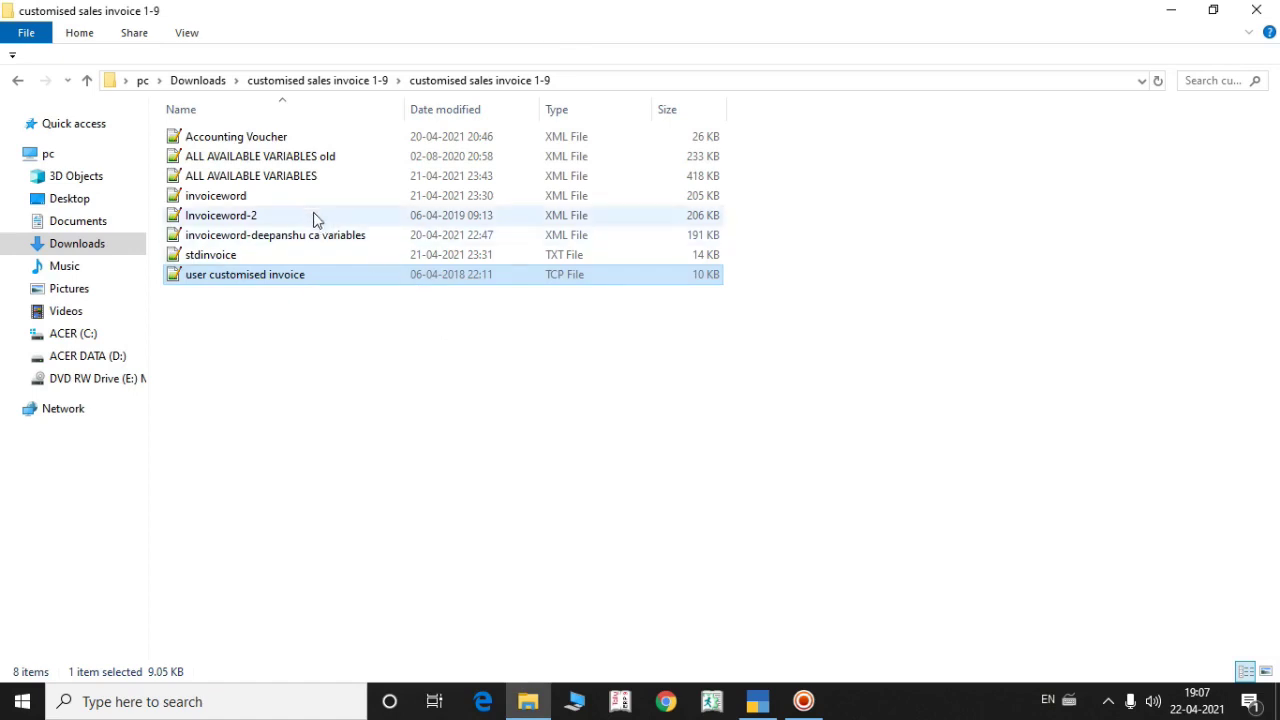
pyautogui.click(250, 196)
pyautogui.press('F2')
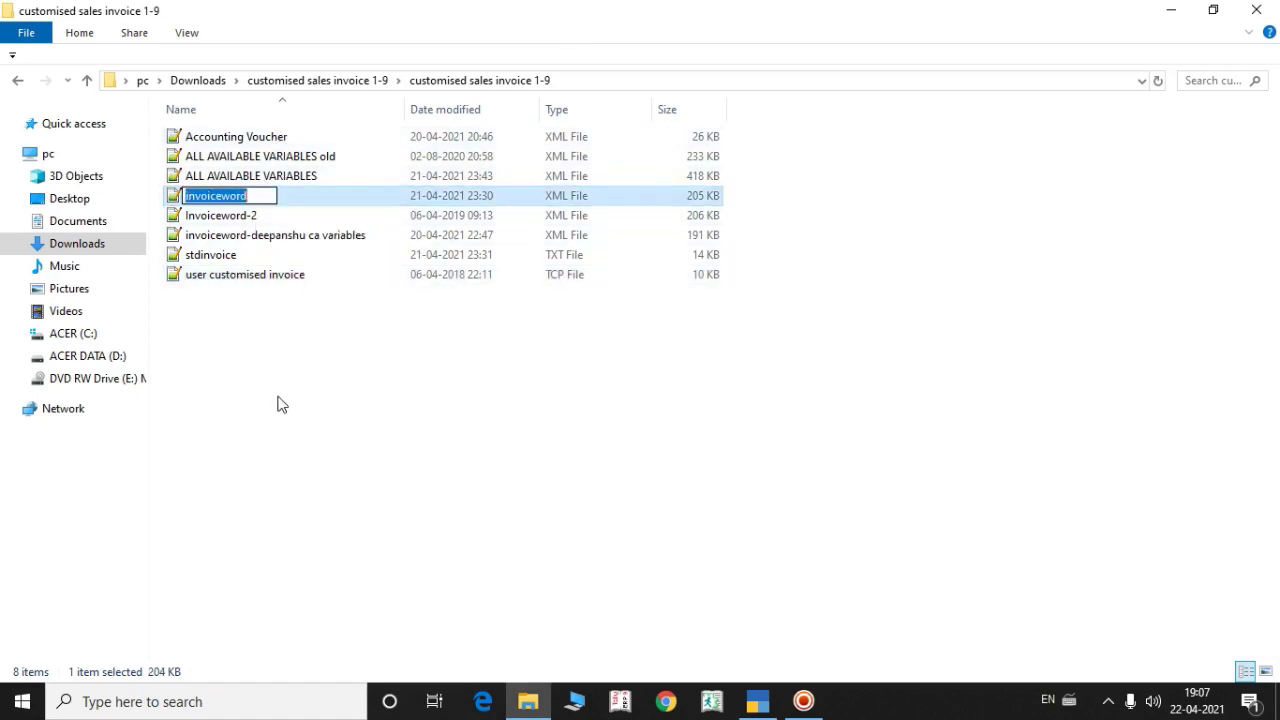
pyautogui.click(453, 478)
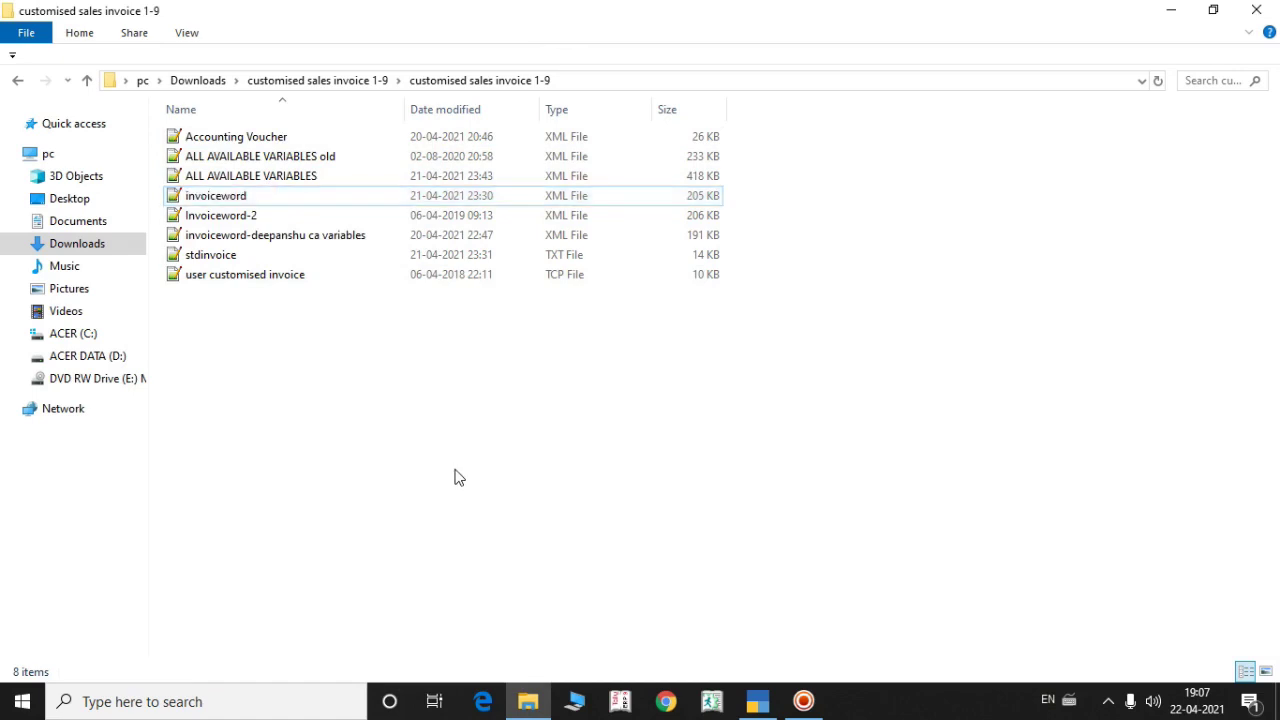
# Return to TallyPrime, replace the customise XML path with invoiceword, and accept the add-on features.
pyautogui.click(757, 701)
pyautogui.press('BackSpace')
pyautogui.press('BackSpace')
pyautogui.press('BackSpace')
pyautogui.press('BackSpace')
pyautogui.press('BackSpace')
pyautogui.press('BackSpace')
pyautogui.press('BackSpace')
pyautogui.press('BackSpace')
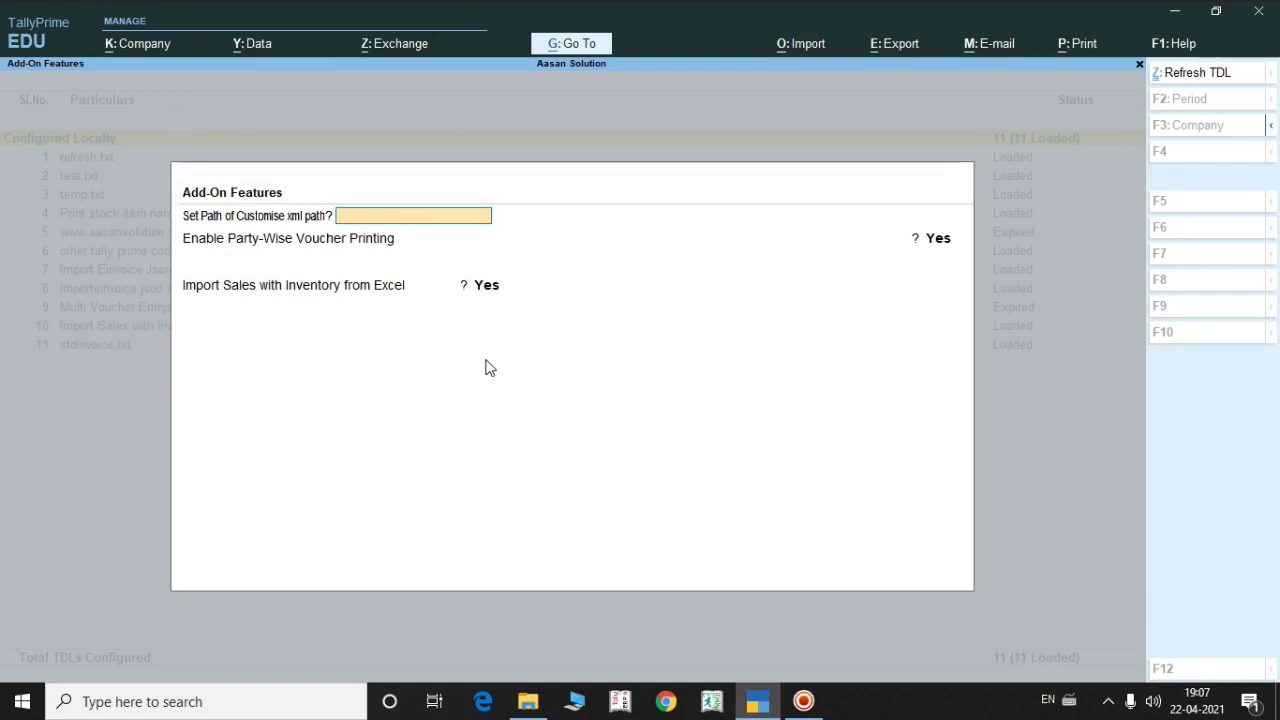
pyautogui.press('ctrl')
pyautogui.hotkey('ctrl', 'alt', 'v')
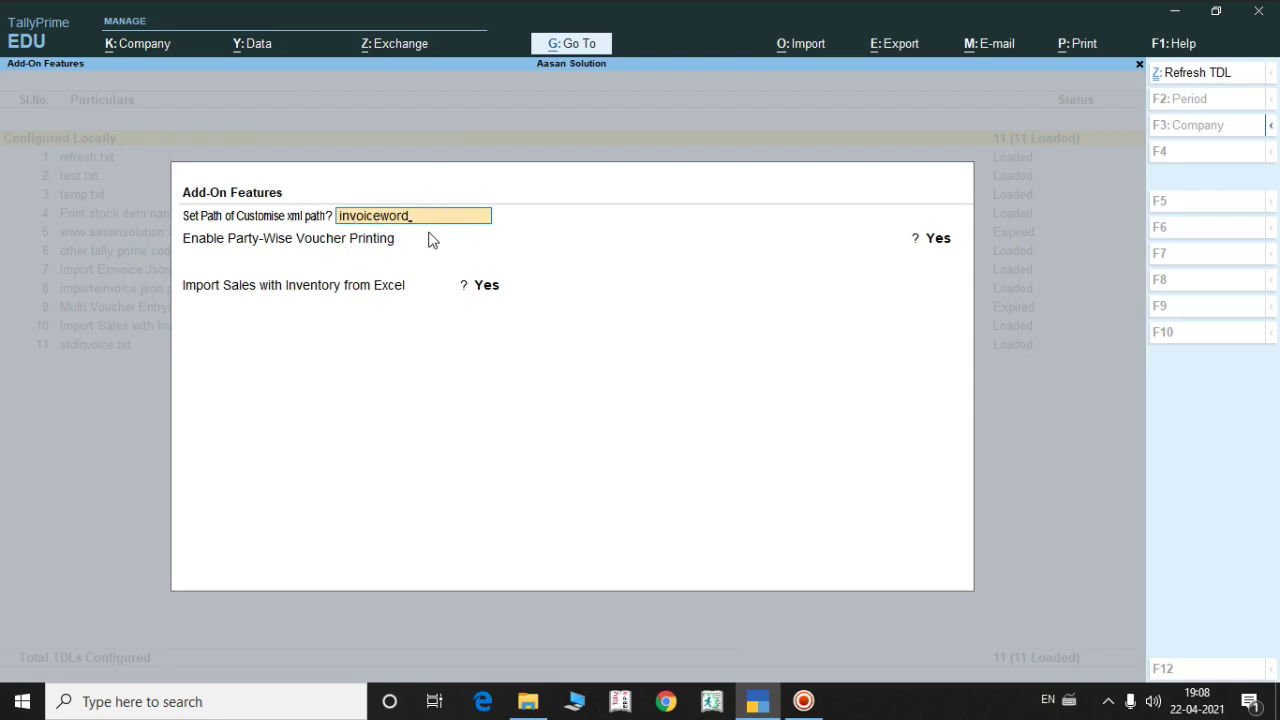
pyautogui.press('Return')
pyautogui.press('Return')
pyautogui.press('Return')
pyautogui.press('Return')
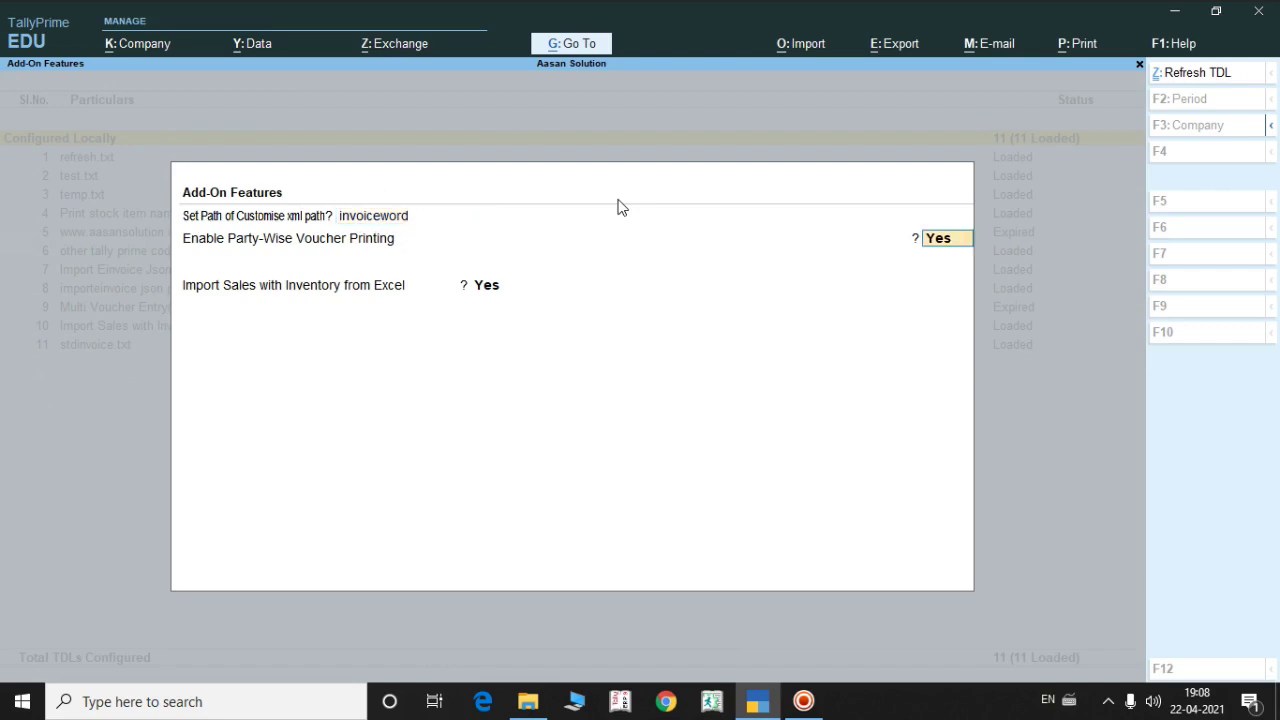
pyautogui.press('Return')
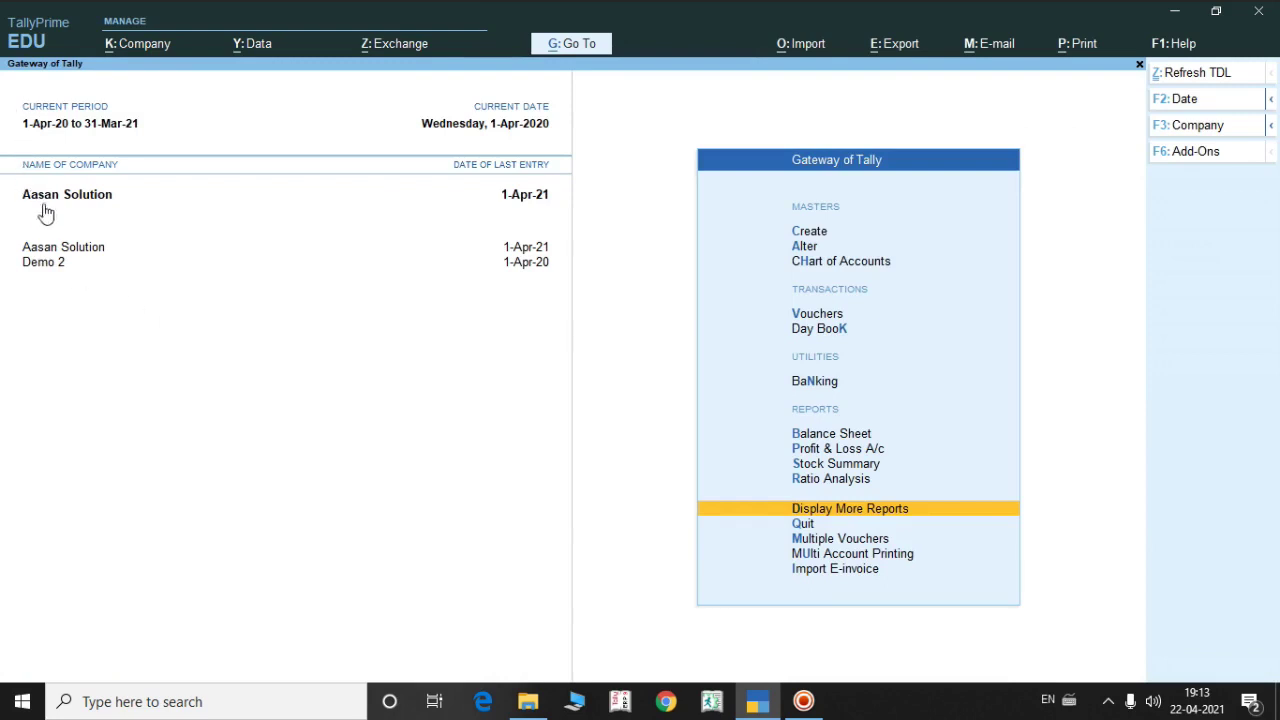
# Check the customise XML path in the Aasan Solution company's add-on features and quit without changing it.
pyautogui.click(1197, 153)
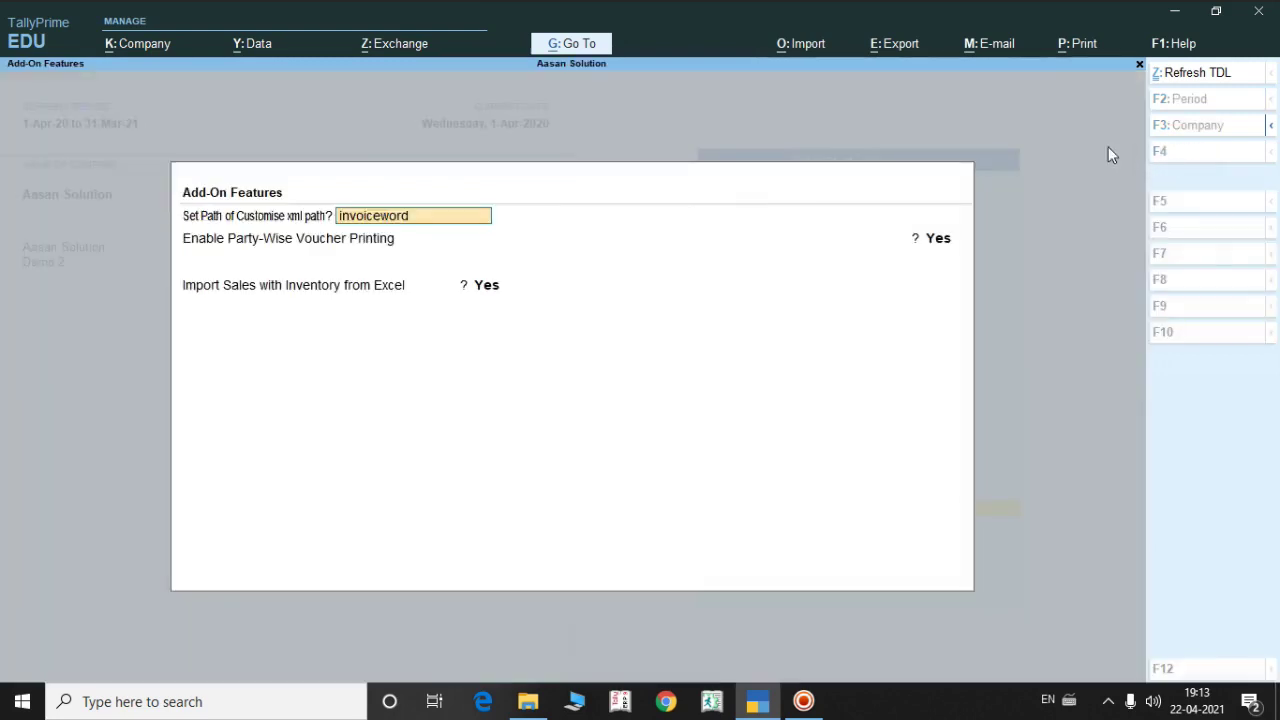
pyautogui.press('BackSpace')
pyautogui.press('Escape')
pyautogui.press('Return')
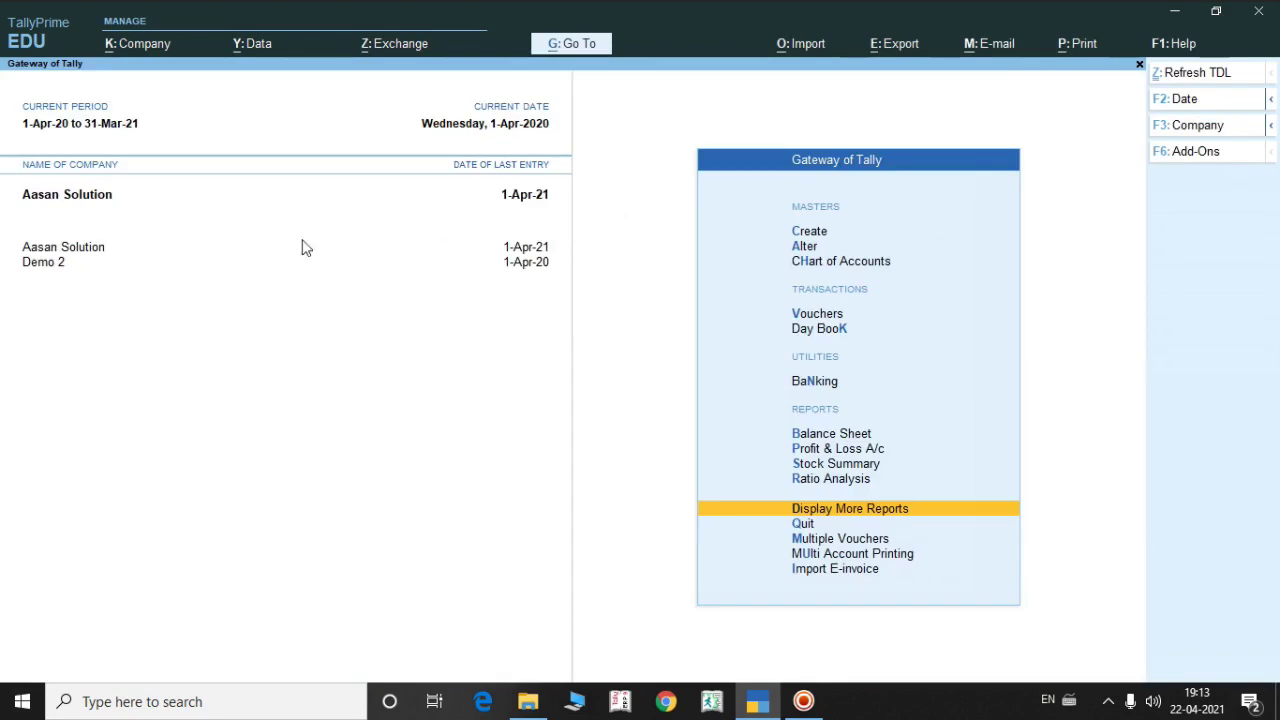
# Switch to the Demo 2 company, check the customise XML path in its add-on features, and quit.
pyautogui.click(58, 262)
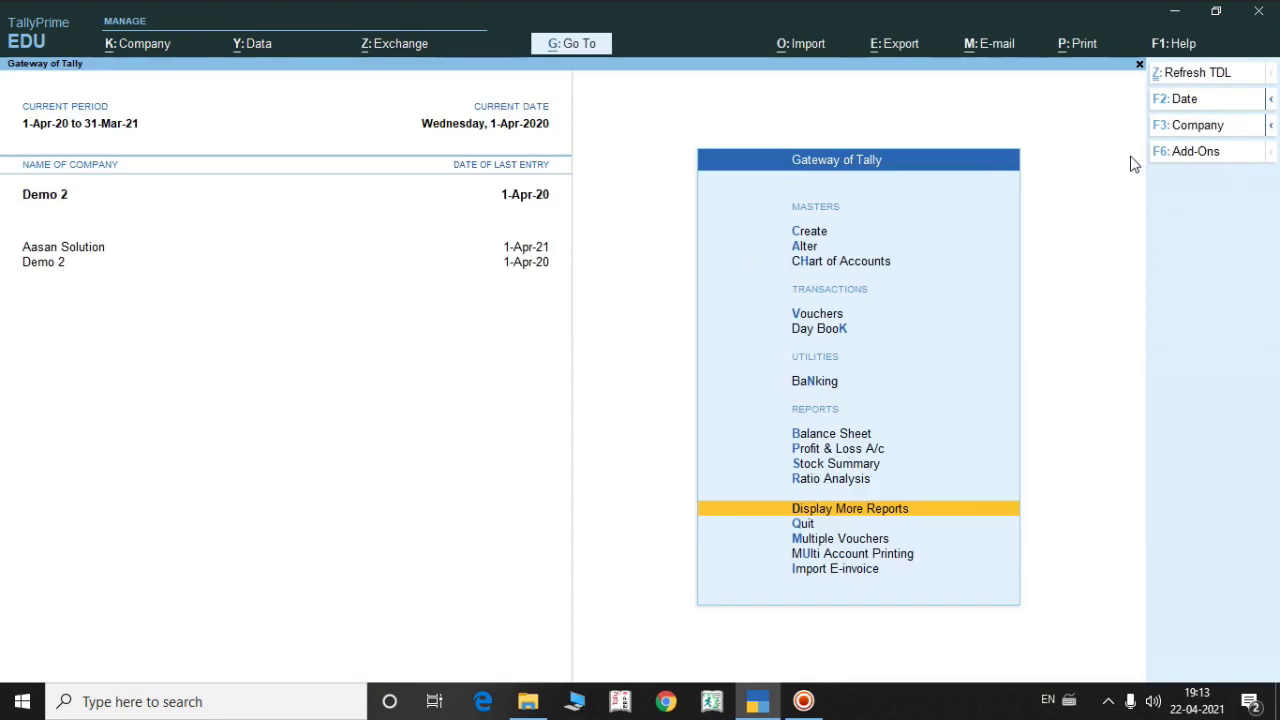
pyautogui.click(1165, 153)
pyautogui.press('BackSpace')
pyautogui.press('Escape')
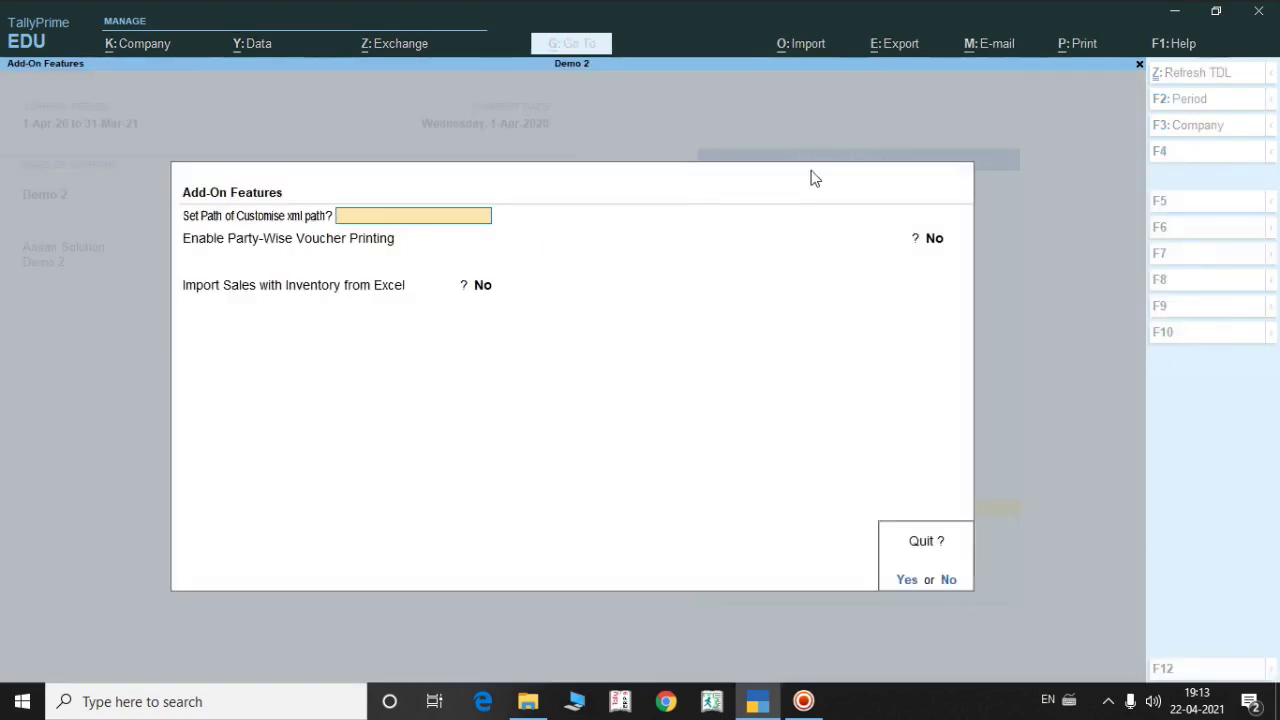
pyautogui.press('Return')
# Switch back to the Aasan Solution company and open the January sales voucher number 1 from the Sales Register.
pyautogui.click(94, 248)
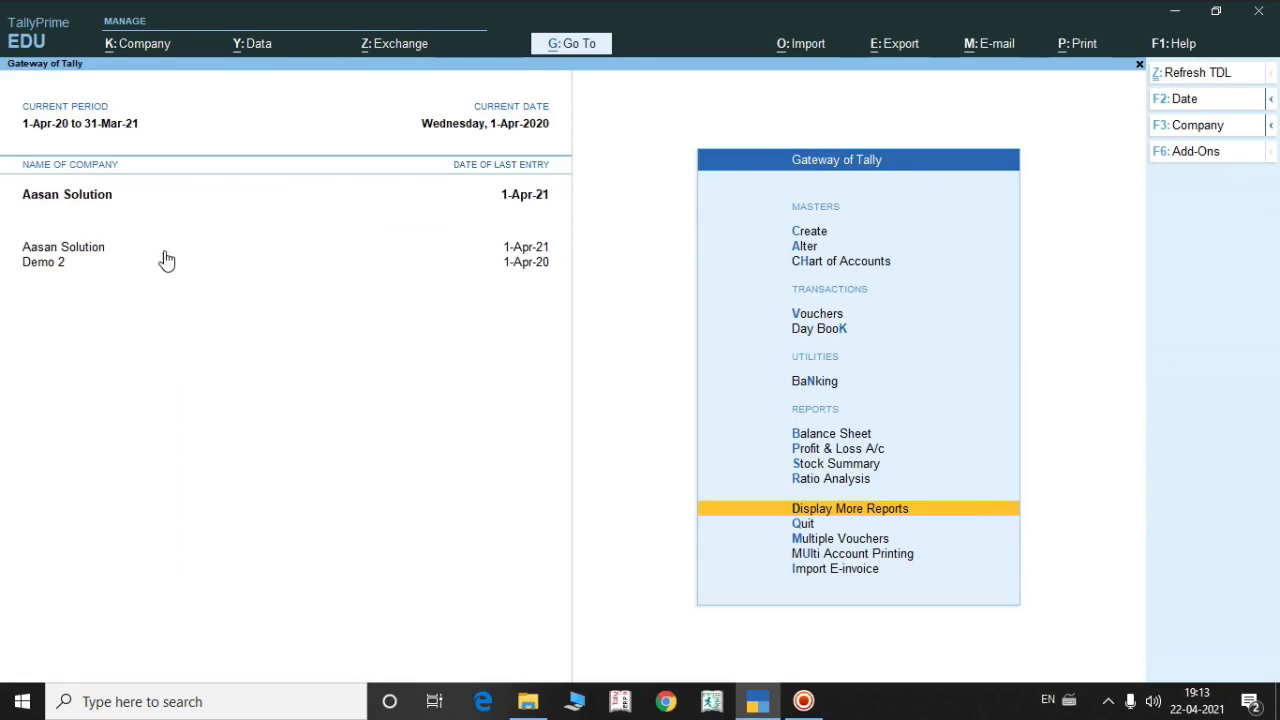
pyautogui.press('Return')
pyautogui.press('s')
pyautogui.press('Escape')
pyautogui.press('Escape')
pyautogui.press('Return')
pyautogui.press('a')
pyautogui.press('s')
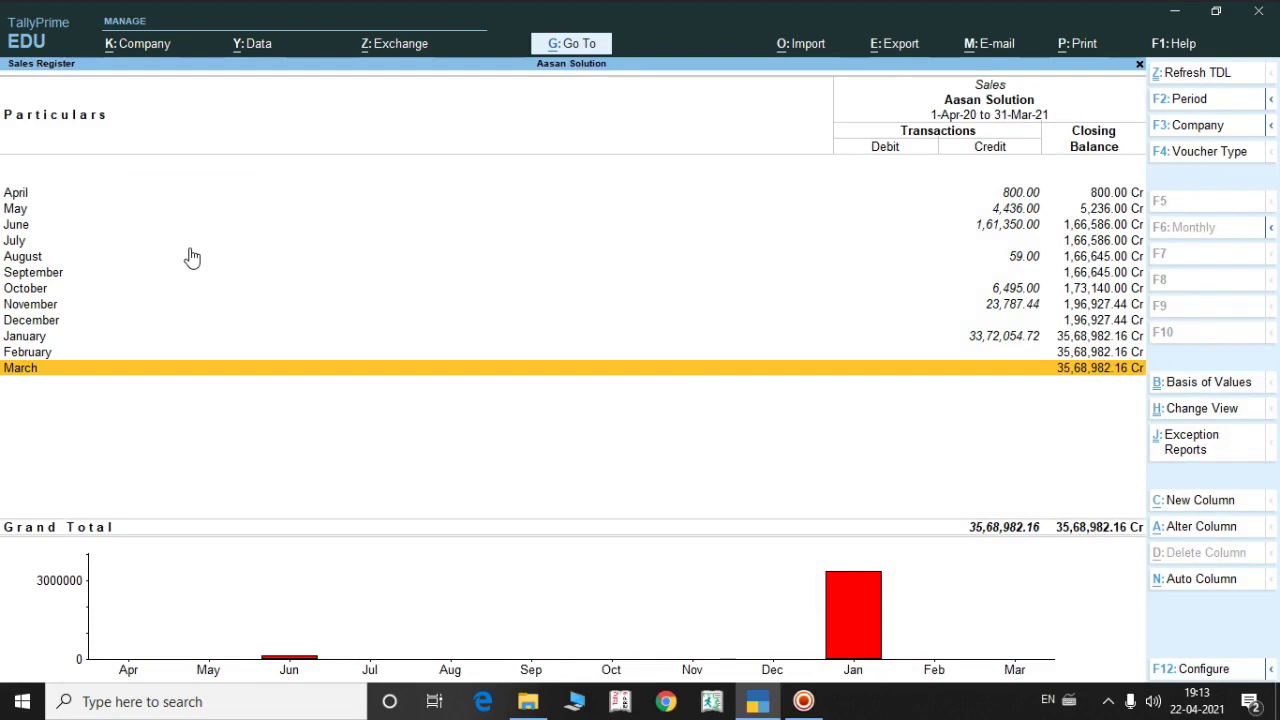
pyautogui.press('Up')
pyautogui.press('Up')
pyautogui.press('Return')
pyautogui.press('Return')
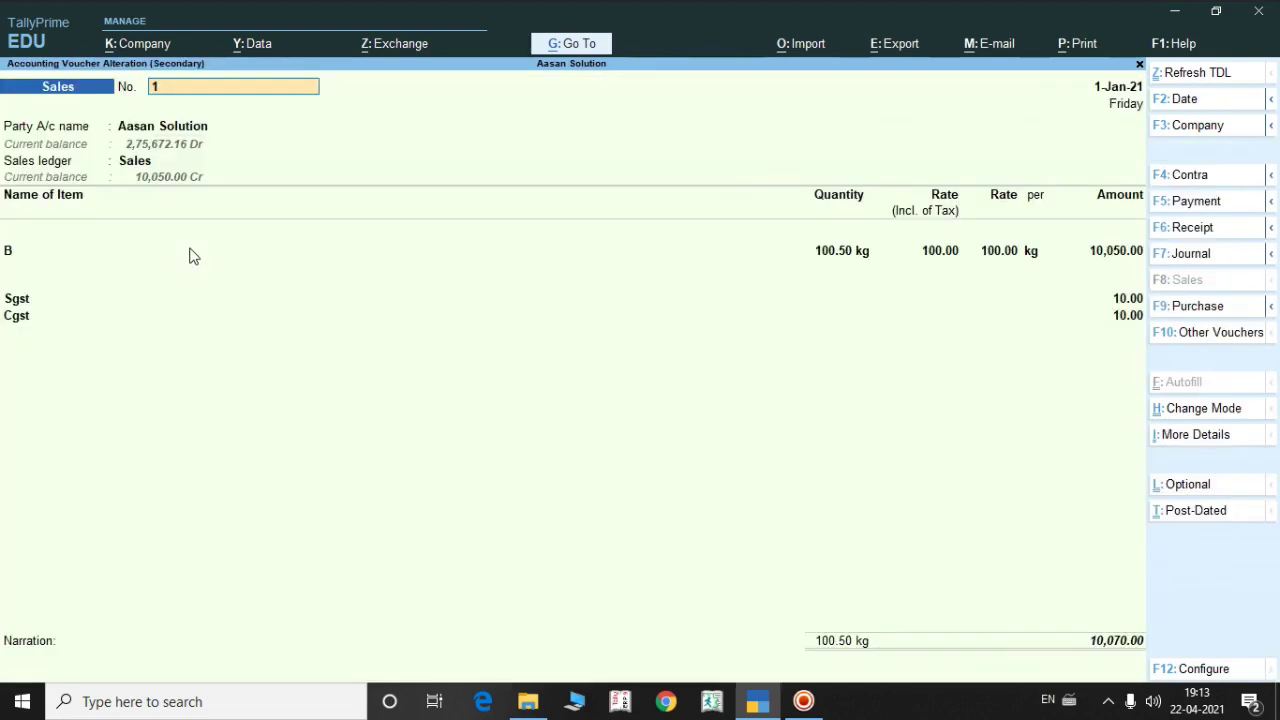
# Preview the current sales voucher's invoice for printing.
pyautogui.hotkey('alt', 'p')
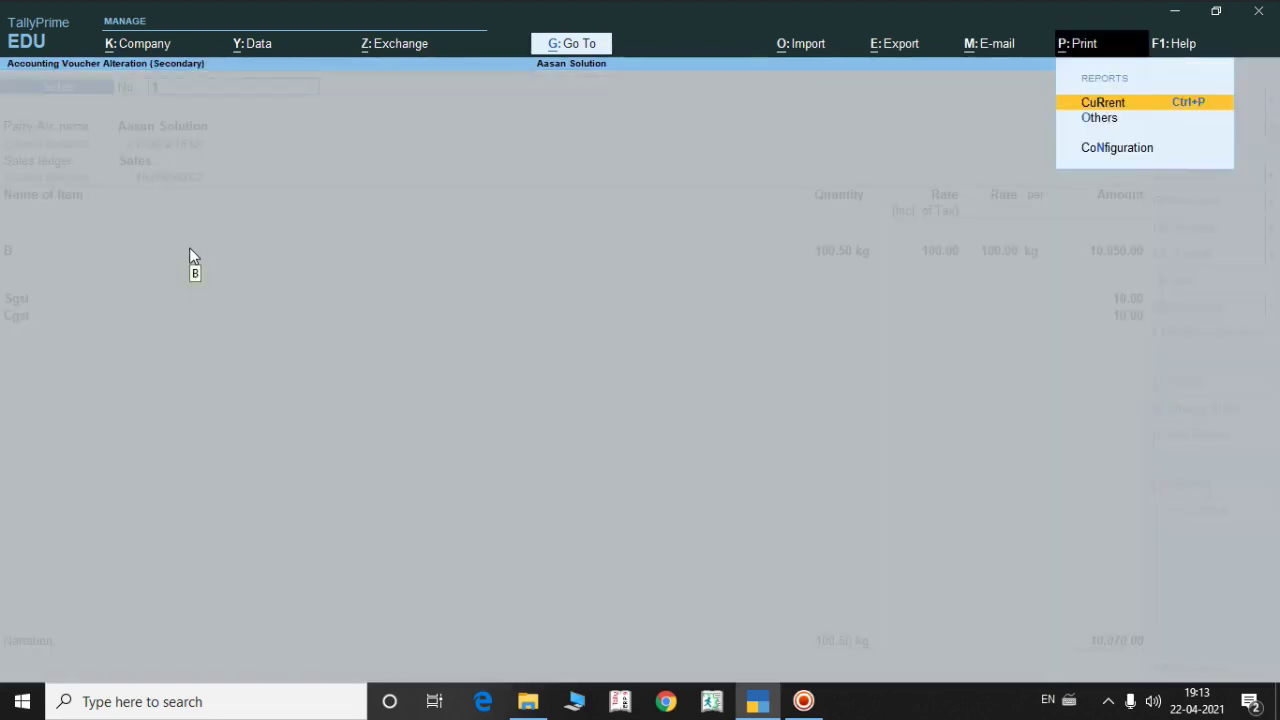
pyautogui.press('Return')
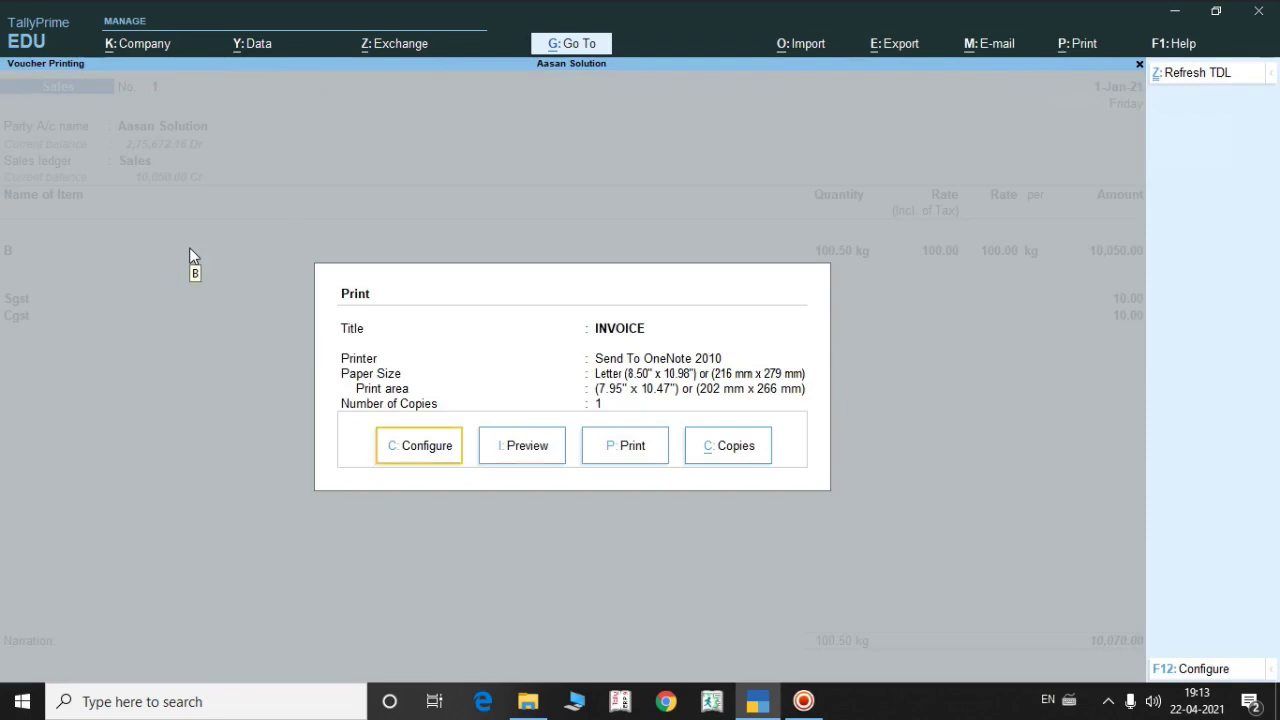
pyautogui.press('Right')
pyautogui.press('Return')
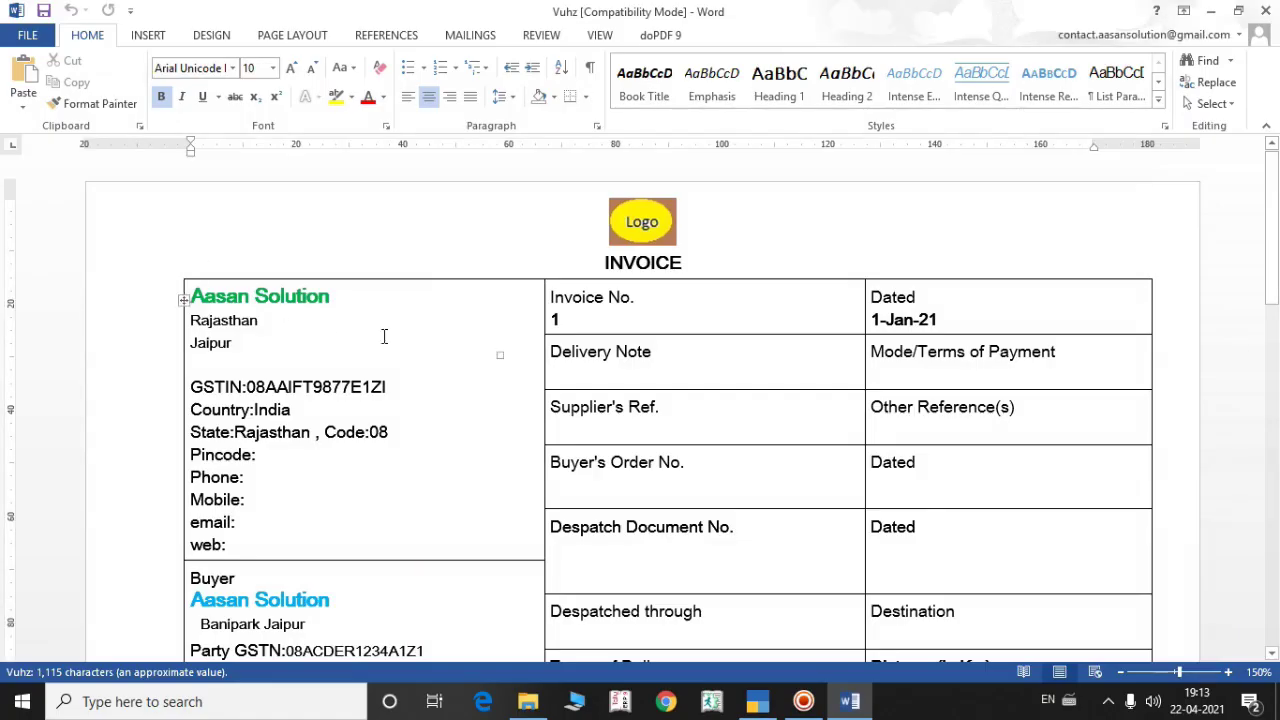
# Look through the customised invoice in Word from the company details to the declaration, and close the document.
pyautogui.click(358, 299)
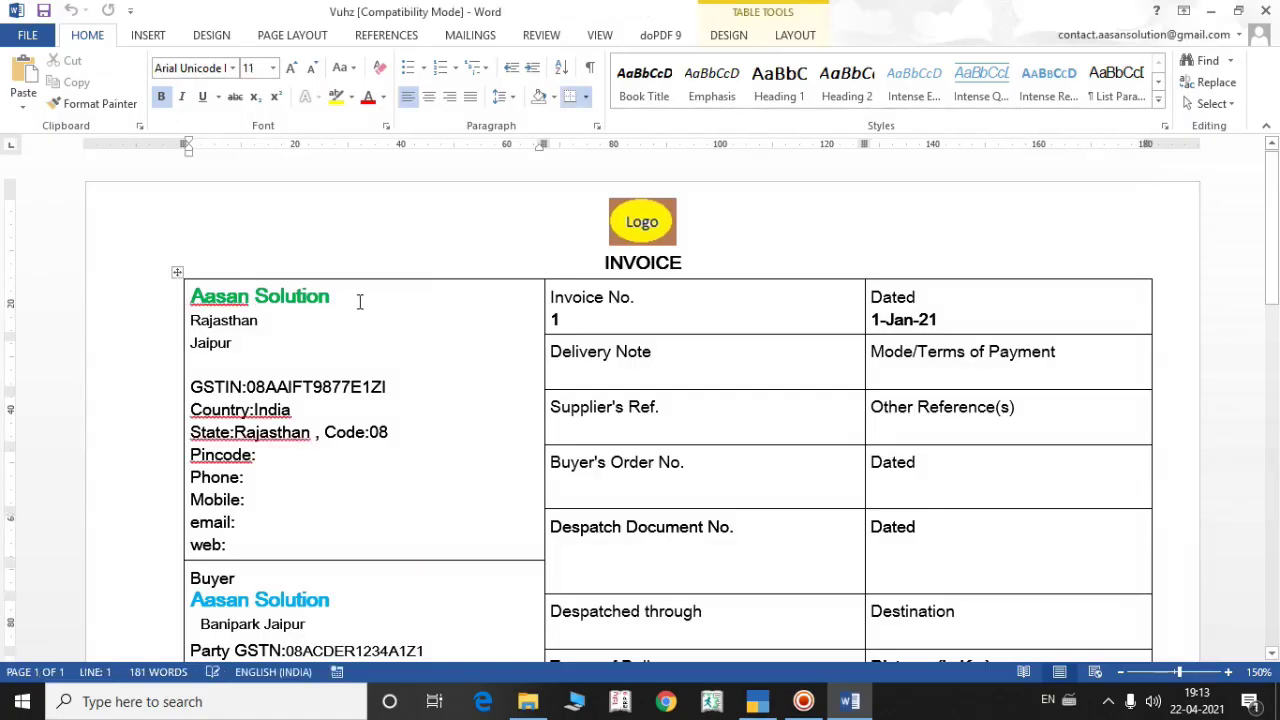
pyautogui.scroll(-5, 403, 316)
pyautogui.scroll(-5, 403, 317)
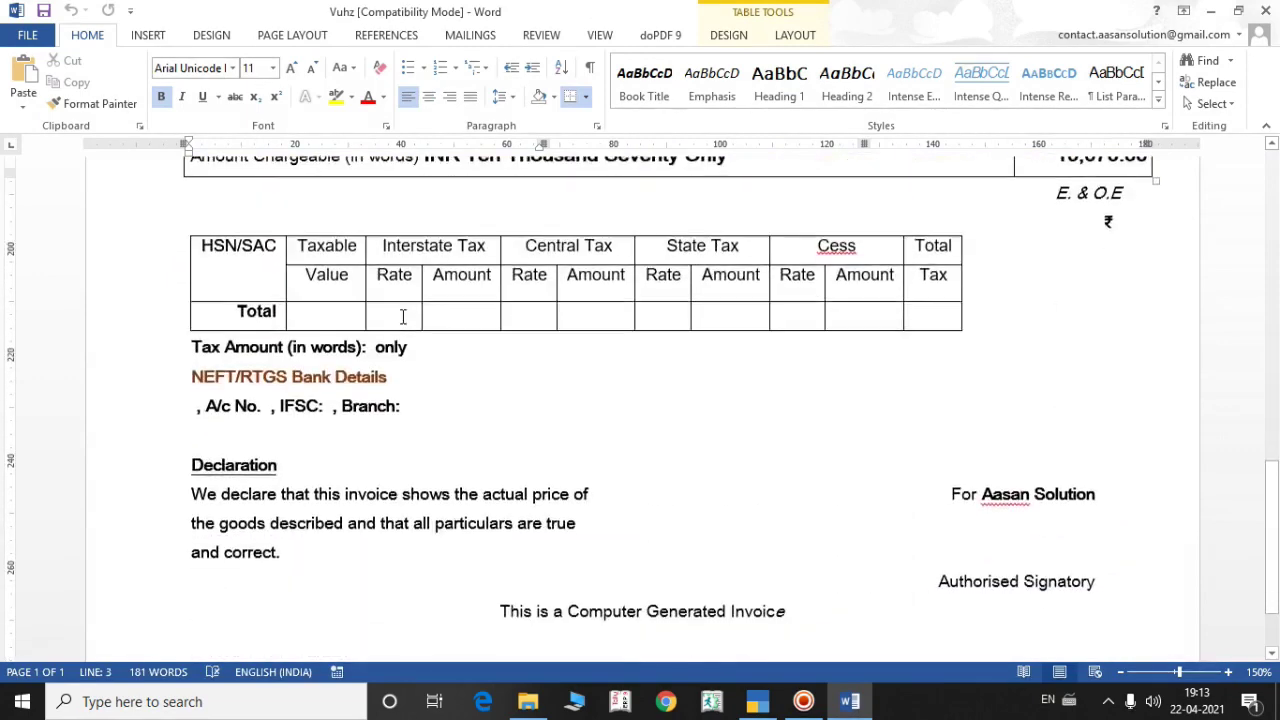
pyautogui.scroll(10, 403, 317)
pyautogui.scroll(3, 403, 317)
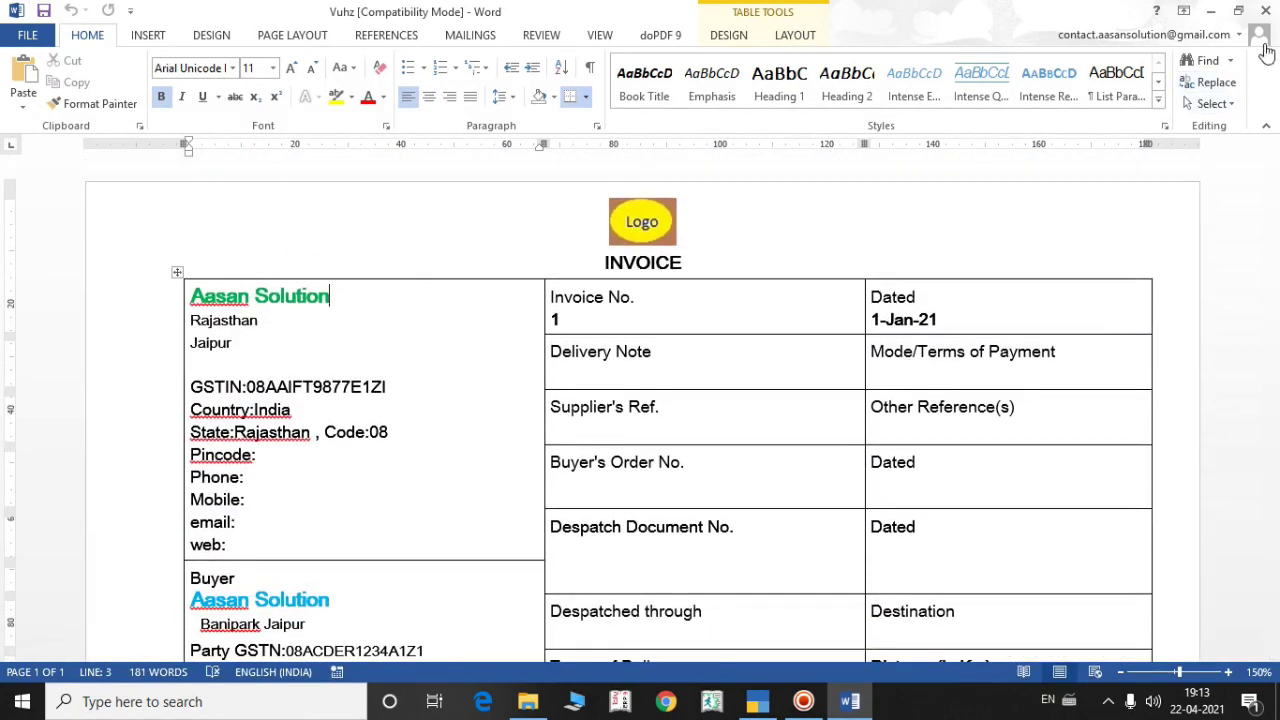
pyautogui.click(1265, 11)
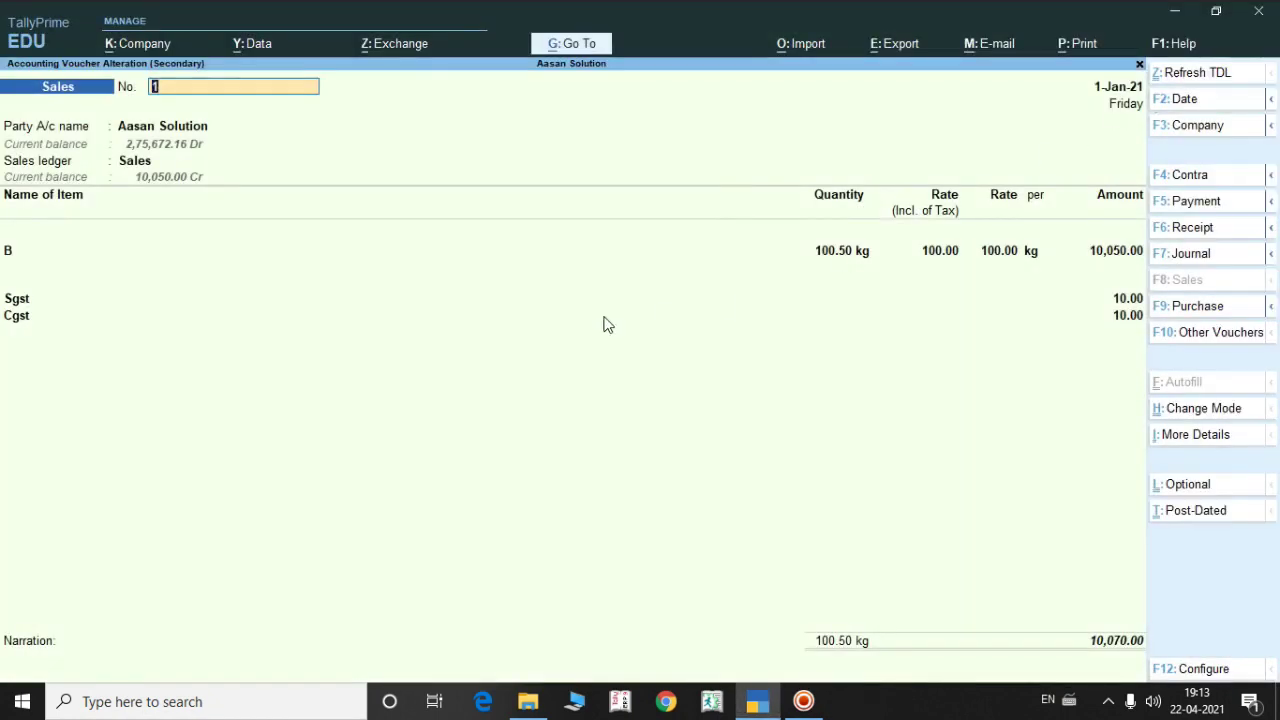
# Leave the voucher and register, switch to the Demo 2 company, and open its April Cash sales voucher.
pyautogui.press('Escape')
pyautogui.press('Return')
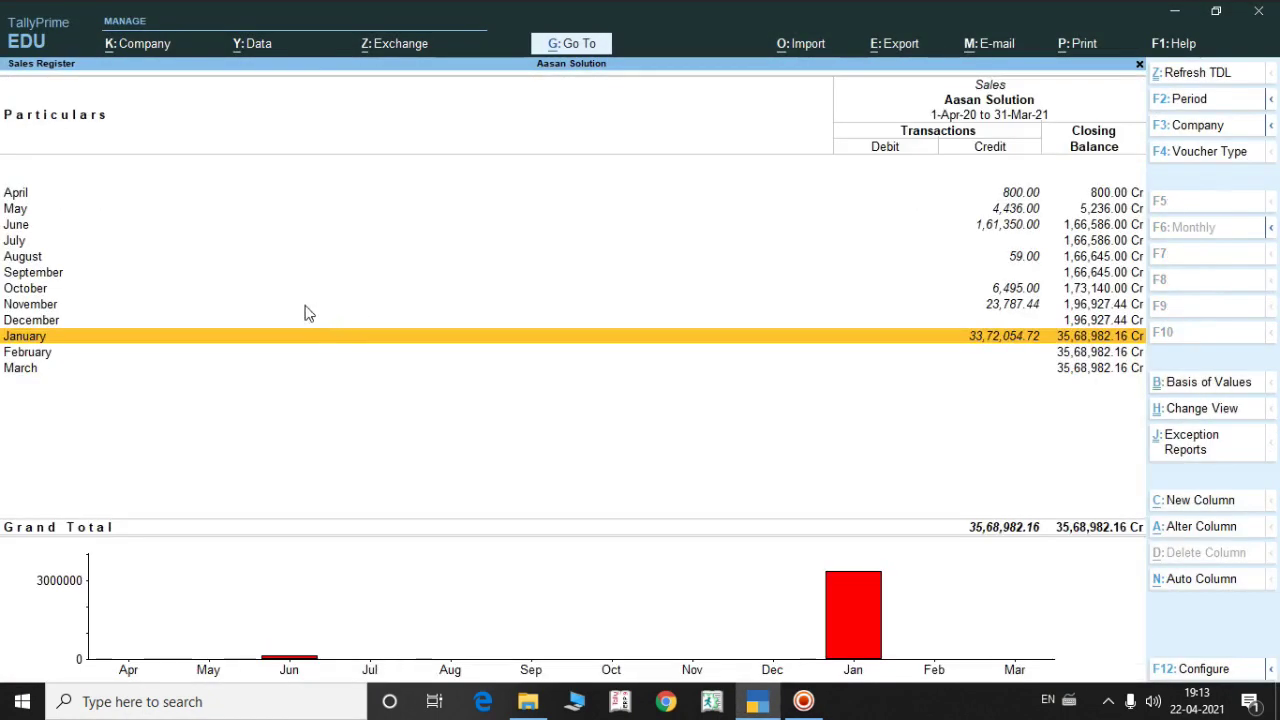
pyautogui.press('Escape')
pyautogui.click(42, 262)
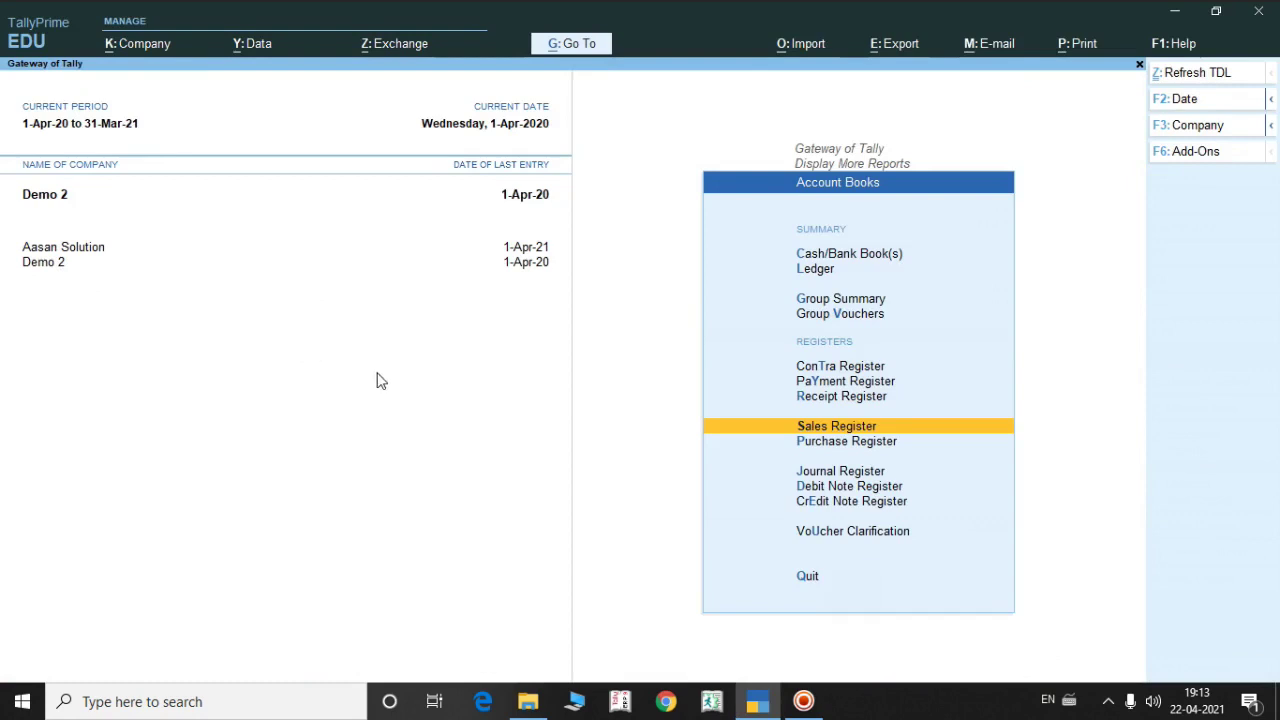
pyautogui.press('Return')
pyautogui.press('Return')
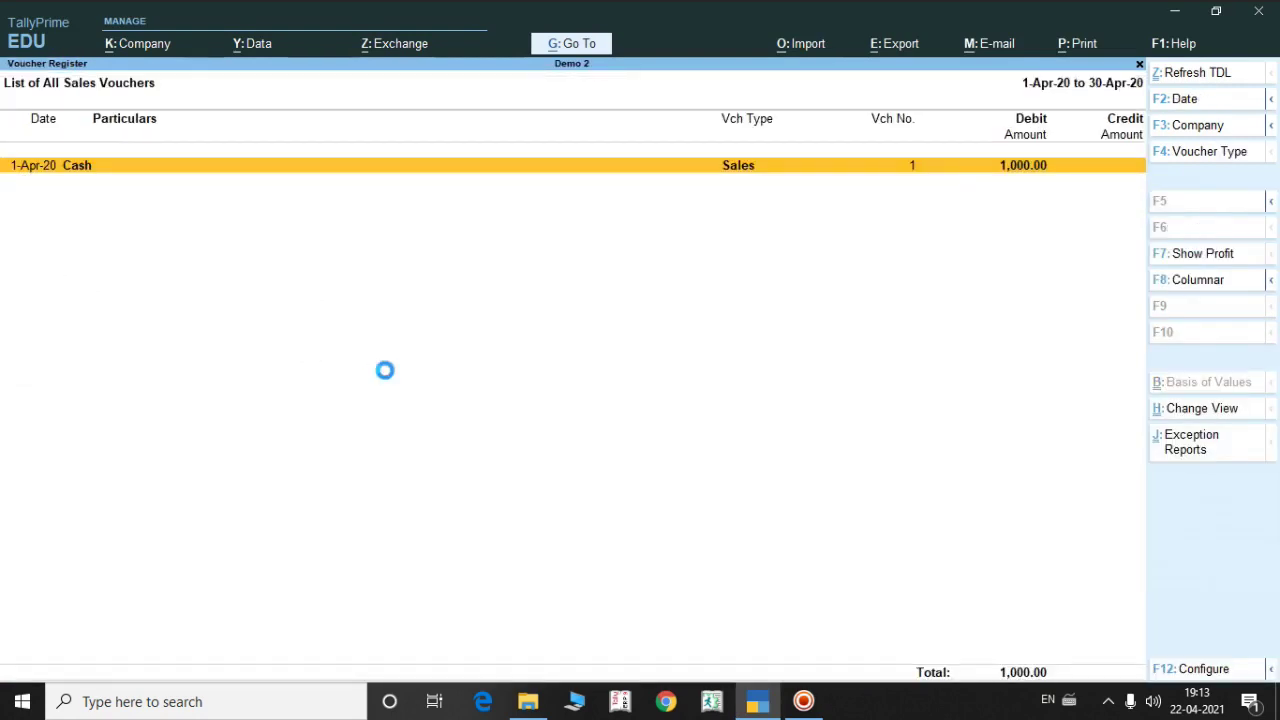
pyautogui.press('Return')
# Generate a print preview of Demo 2's Cash sales invoice.
pyautogui.hotkey('alt', 'p')
pyautogui.press('Return')
pyautogui.press('Left')
pyautogui.press('Right')
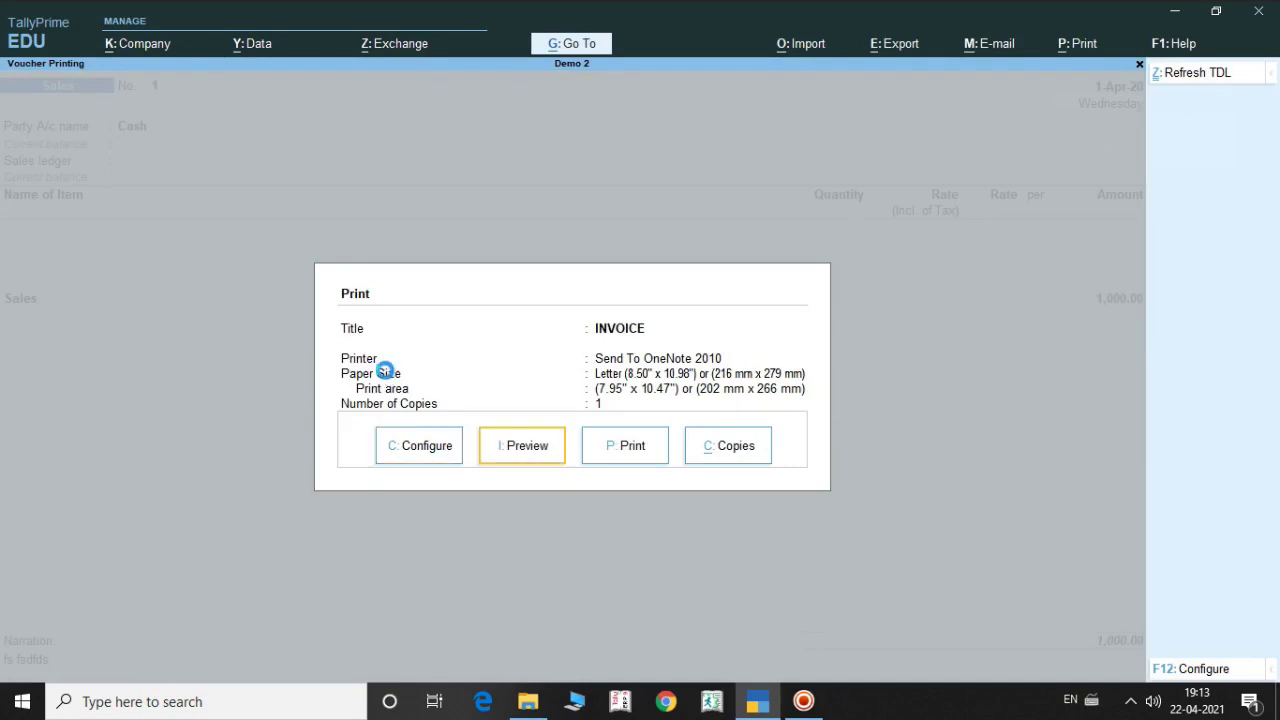
pyautogui.press('Return')
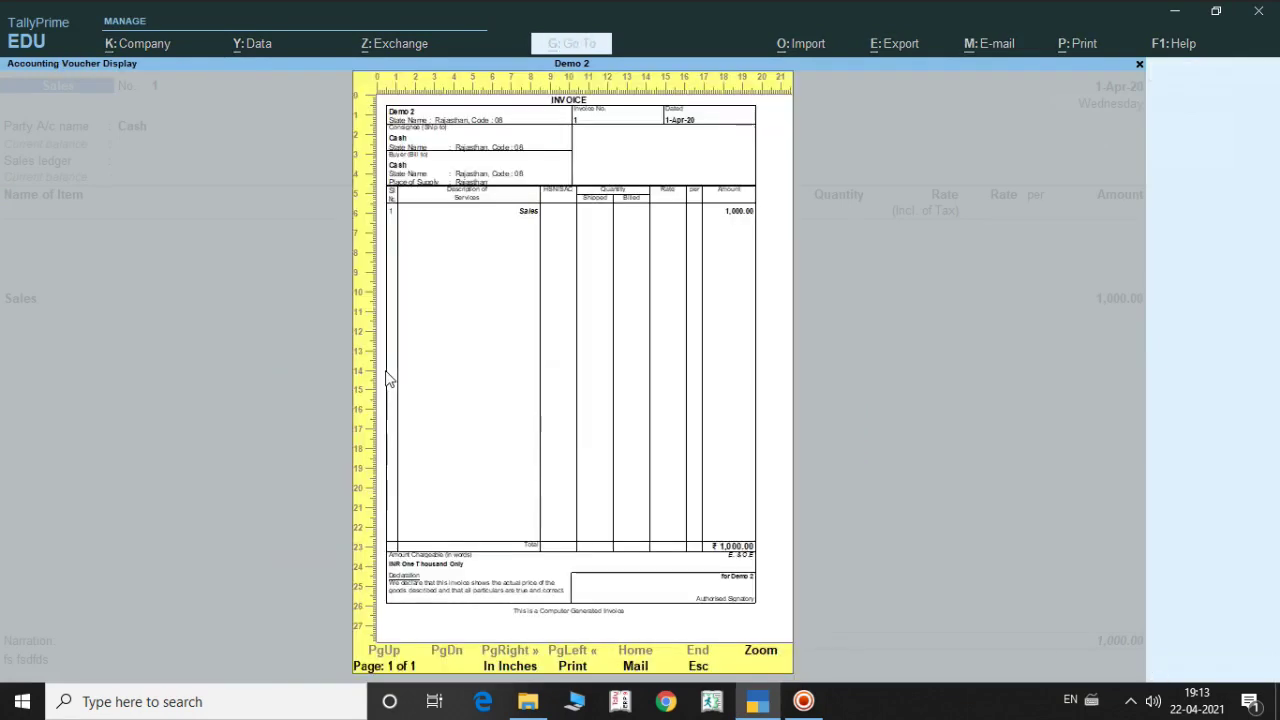
# Examine the enlarged standard invoice layout, close the preview, and exit the Demo 2 voucher.
pyautogui.click(447, 332)
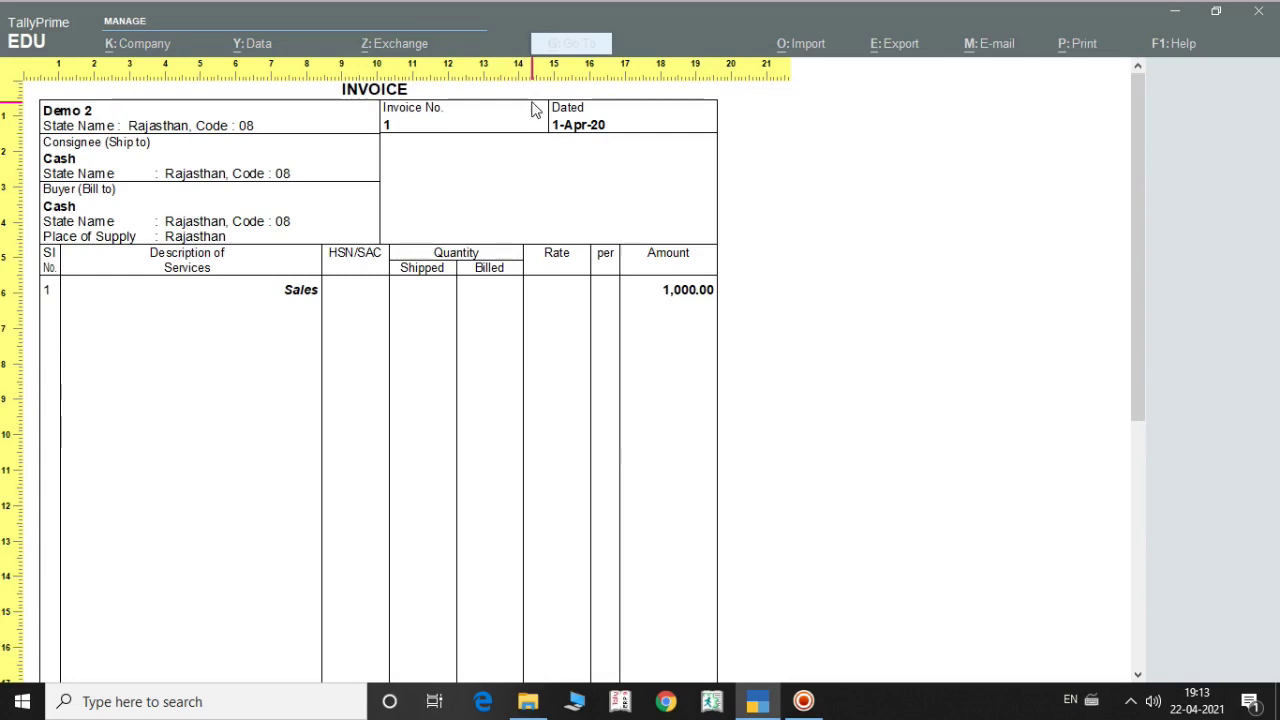
pyautogui.press('Escape')
pyautogui.press('Escape')
pyautogui.press('Escape')
pyautogui.press('Escape')
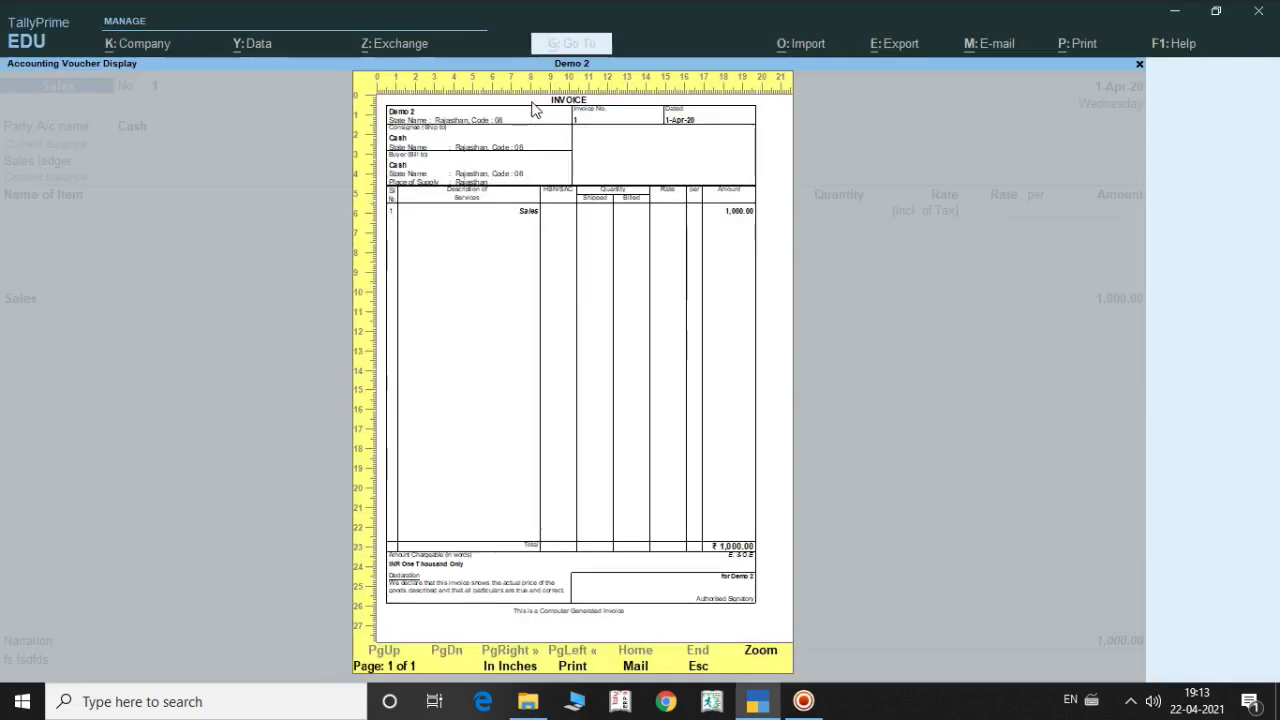
pyautogui.press('y')
pyautogui.press('Escape')
pyautogui.press('Escape')
pyautogui.press('Escape')
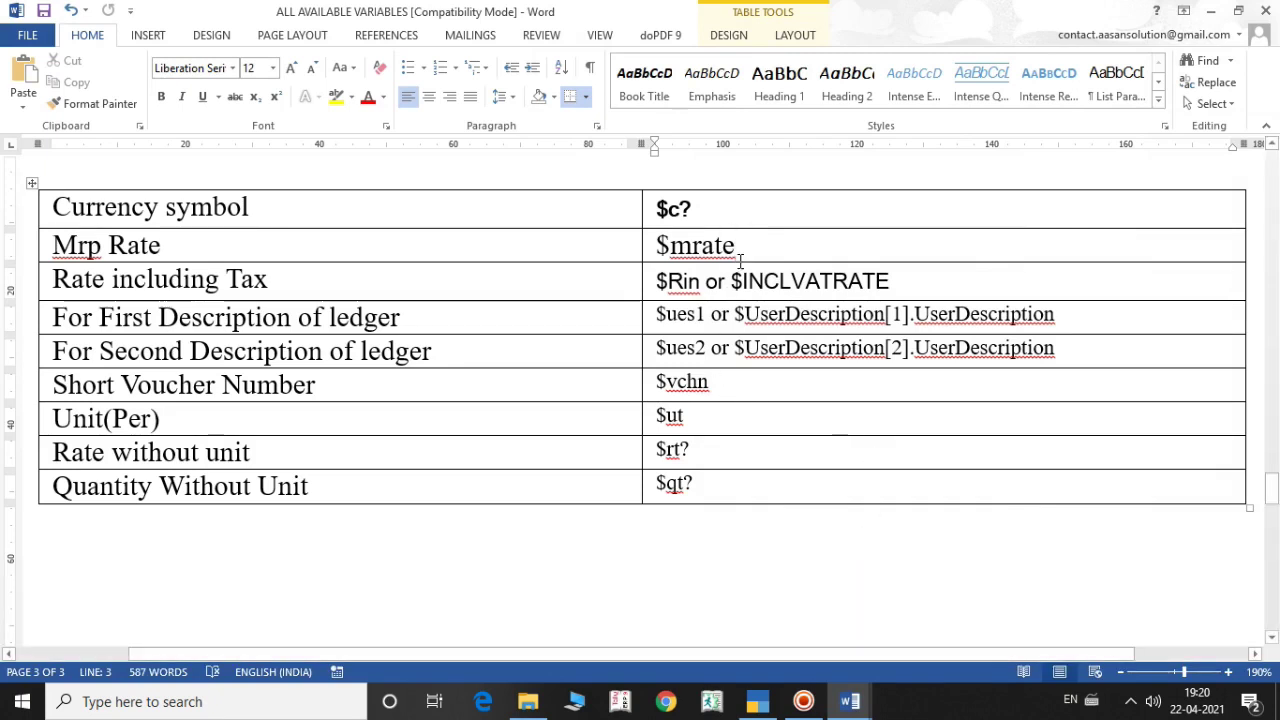
# Review the variables for currency symbol, MRP rate, rate including tax, and the first and second ledger descriptions in the variables table.
pyautogui.click(740, 203)
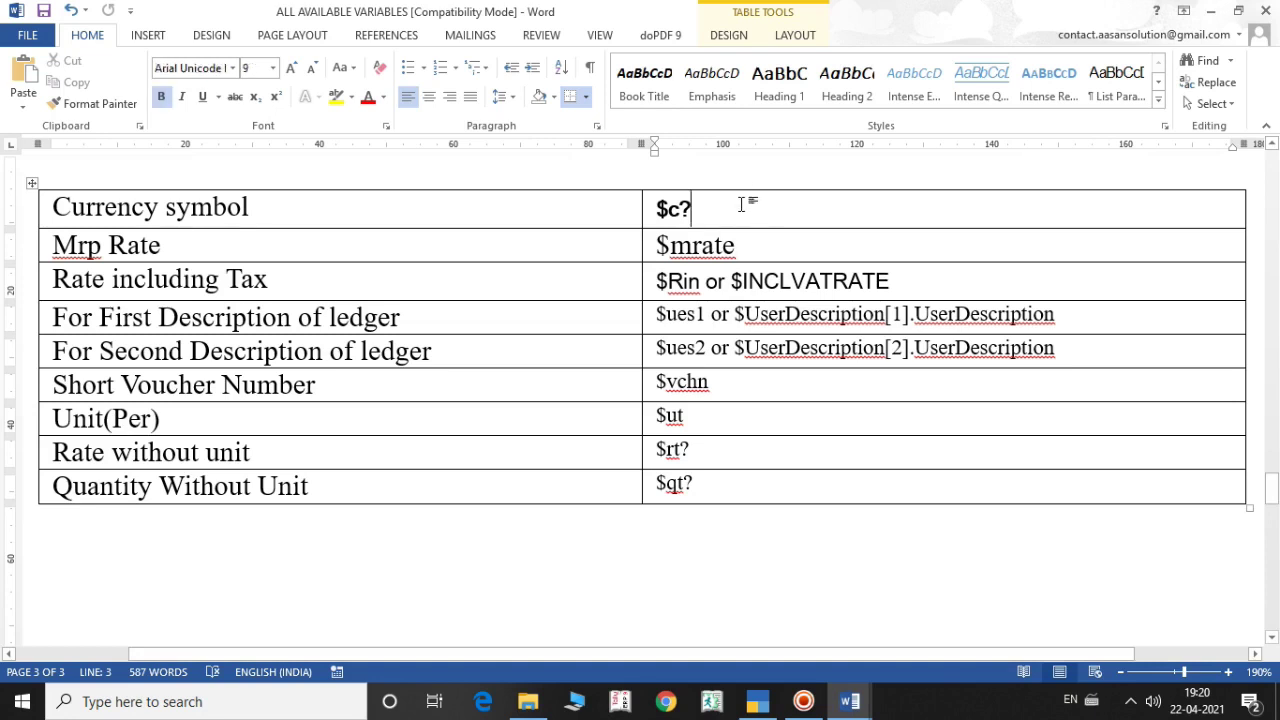
pyautogui.moveTo(689, 206); pyautogui.dragTo(670, 207)
pyautogui.click(700, 206)
pyautogui.click(738, 247)
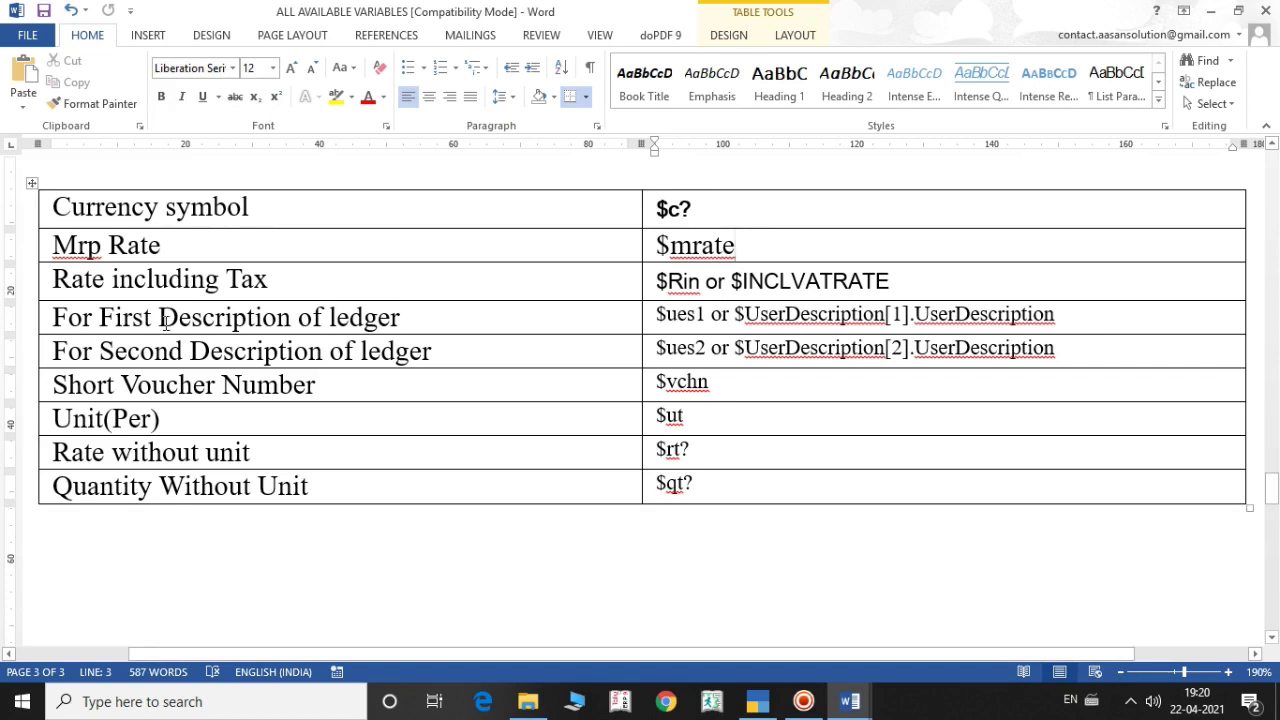
pyautogui.click(271, 283)
pyautogui.click(908, 280)
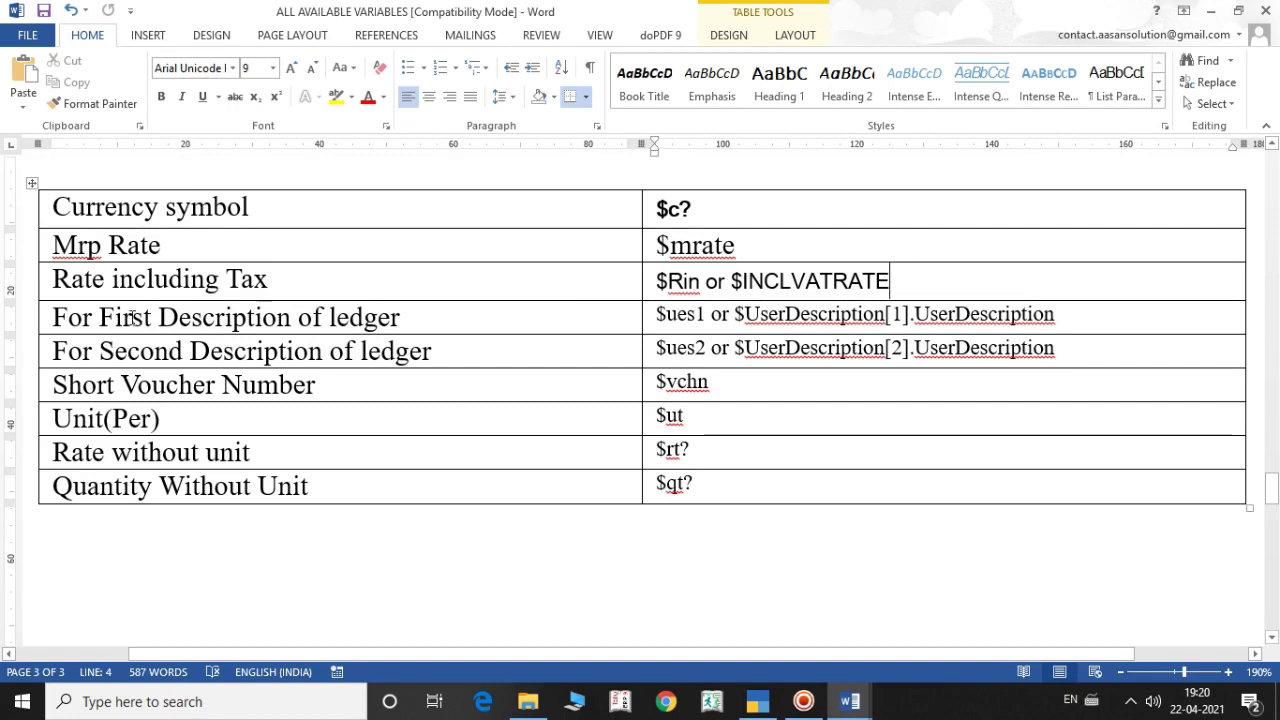
pyautogui.click(477, 320)
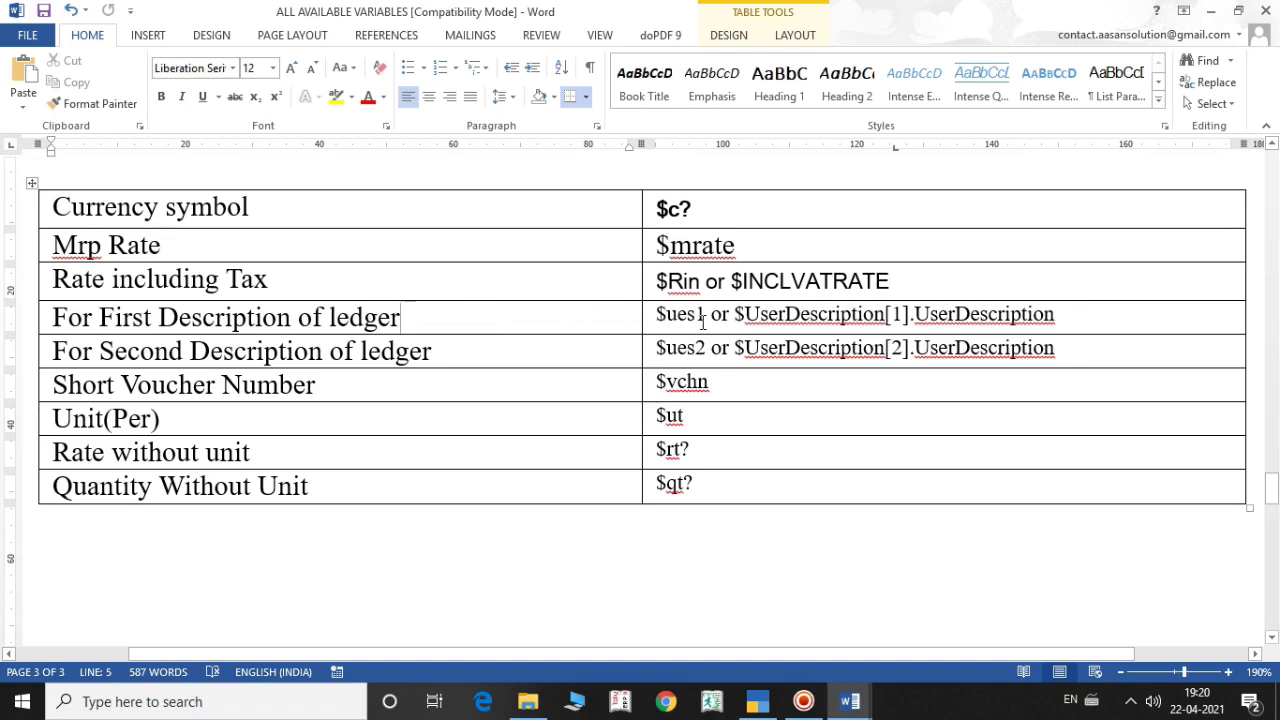
pyautogui.moveTo(744, 316); pyautogui.dragTo(1056, 316)
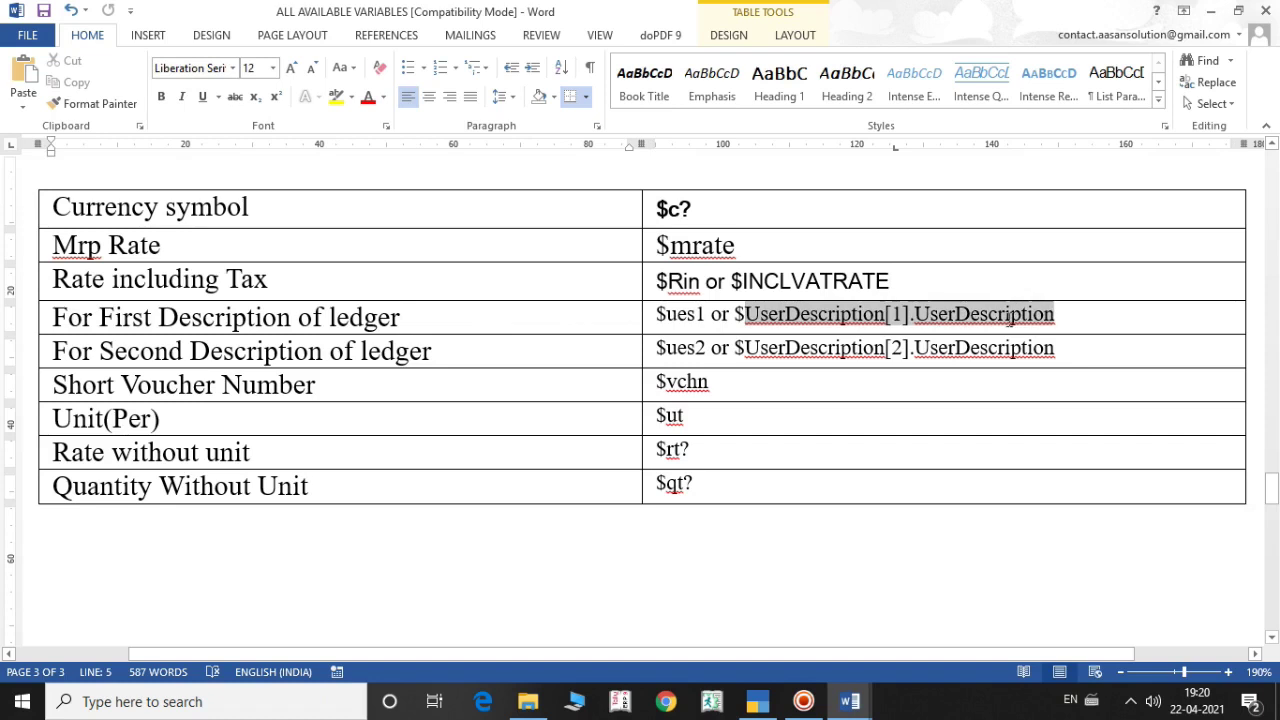
pyautogui.click(477, 346)
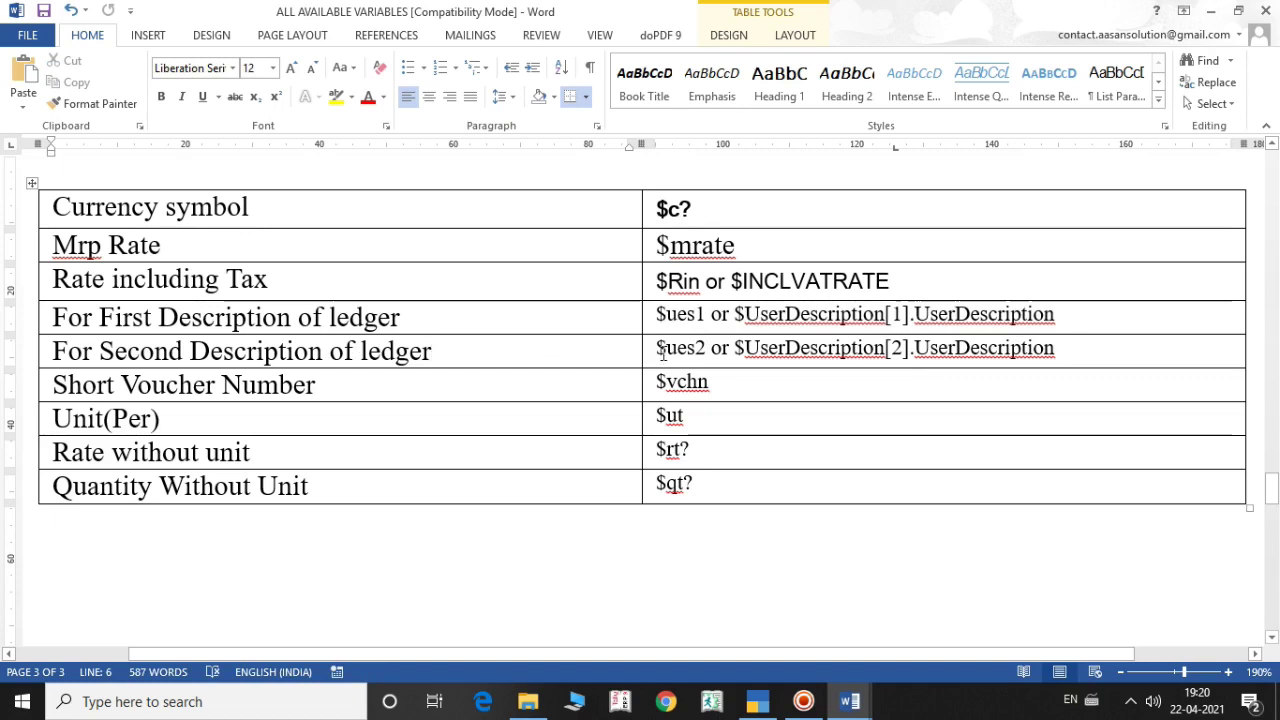
pyautogui.moveTo(707, 347); pyautogui.dragTo(655, 347)
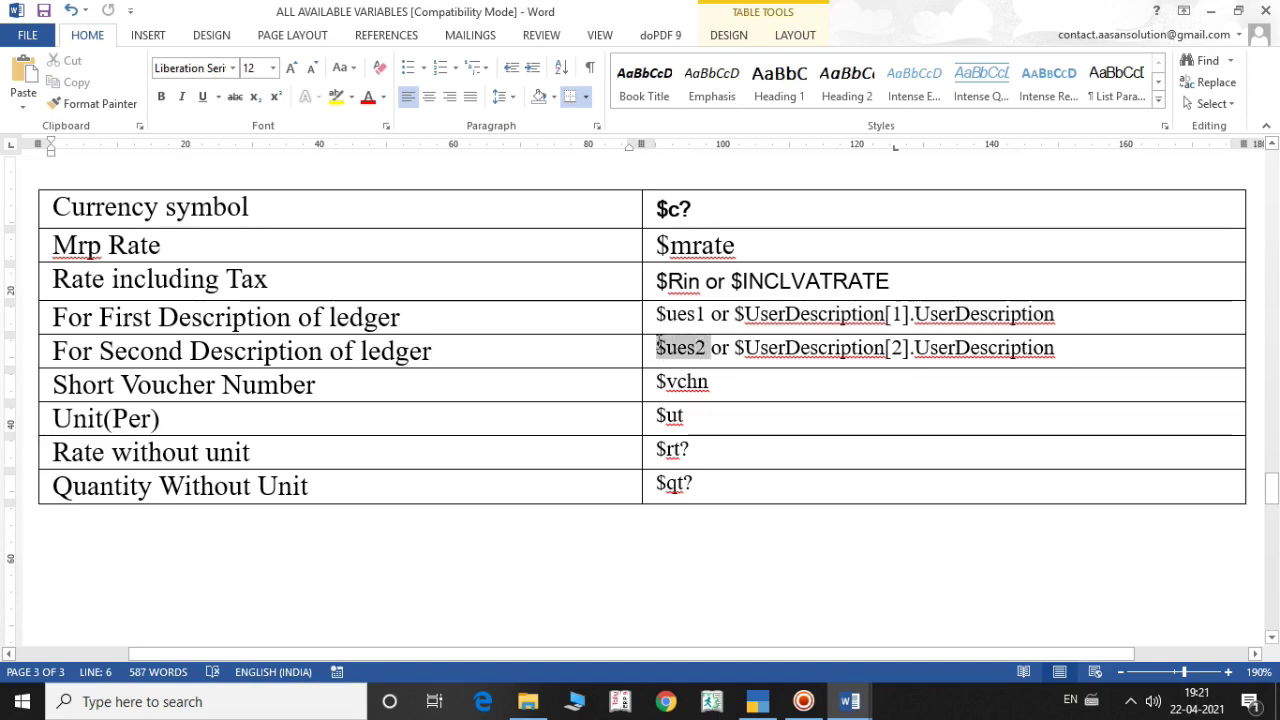
pyautogui.click(735, 347)
pyautogui.moveTo(736, 347); pyautogui.dragTo(1054, 347)
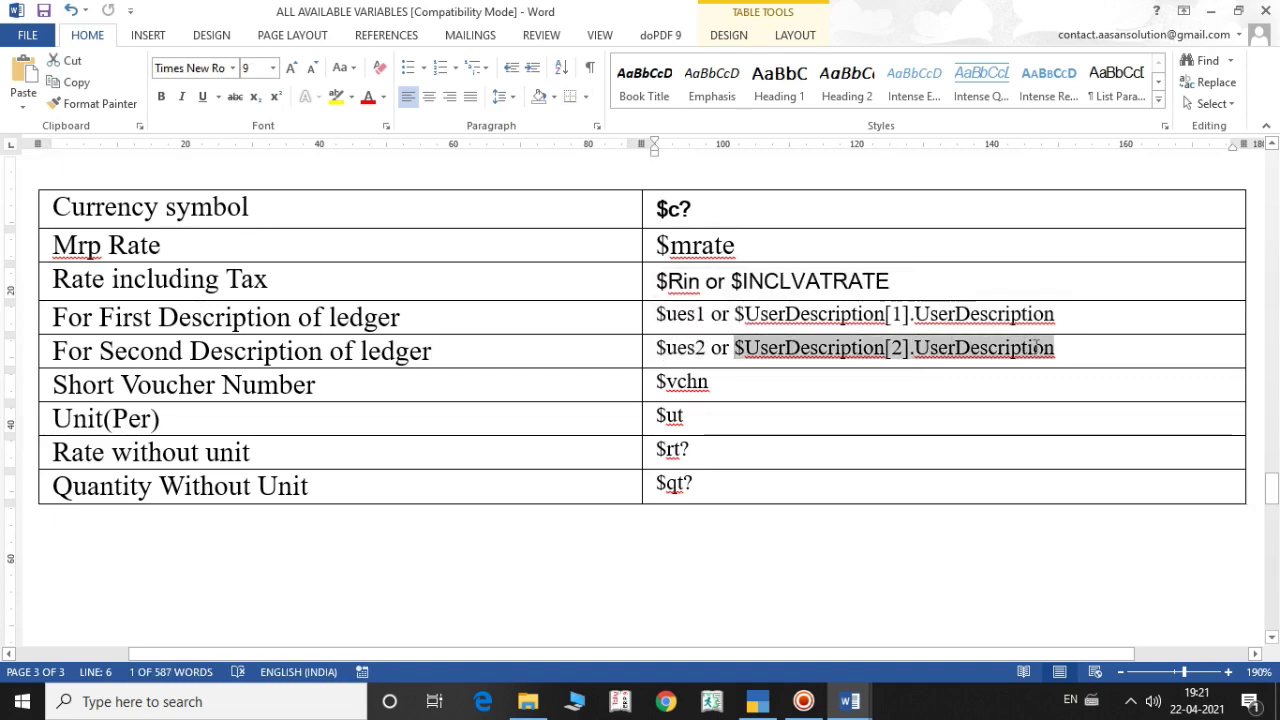
# Review the variables for short voucher number, unit, rate without unit, and quantity without unit.
pyautogui.click(466, 387)
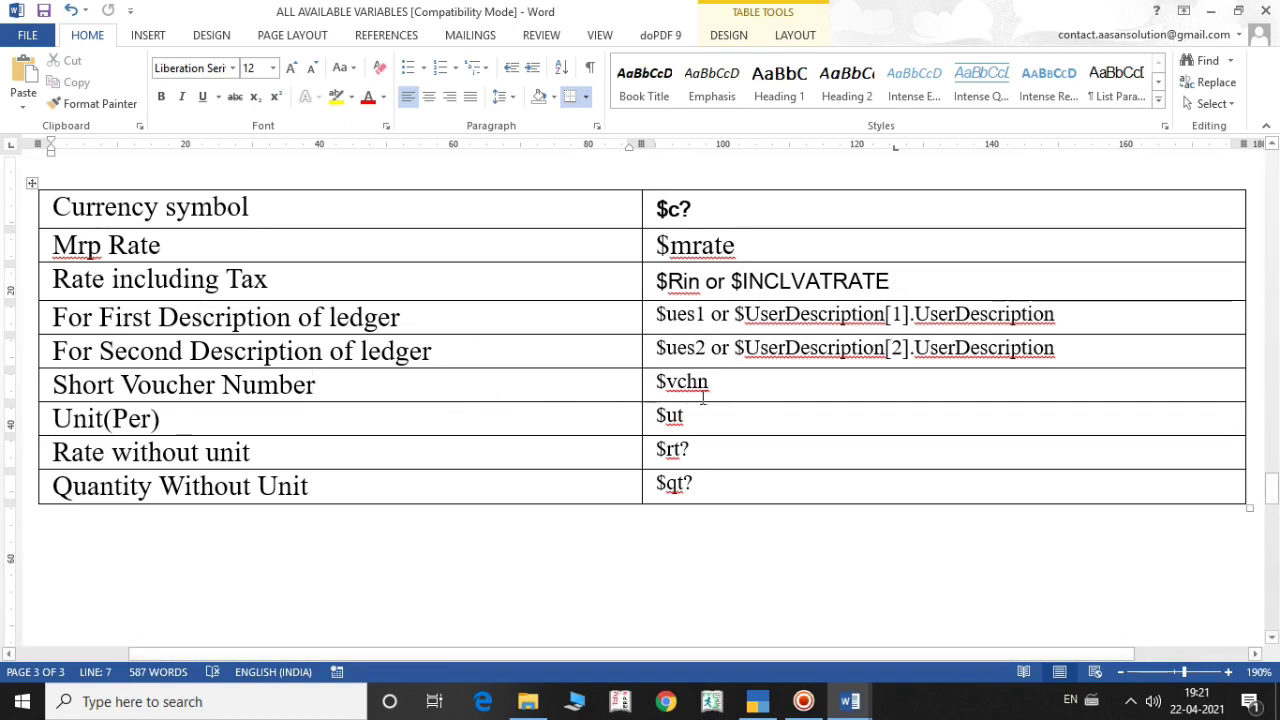
pyautogui.moveTo(710, 381); pyautogui.dragTo(656, 381)
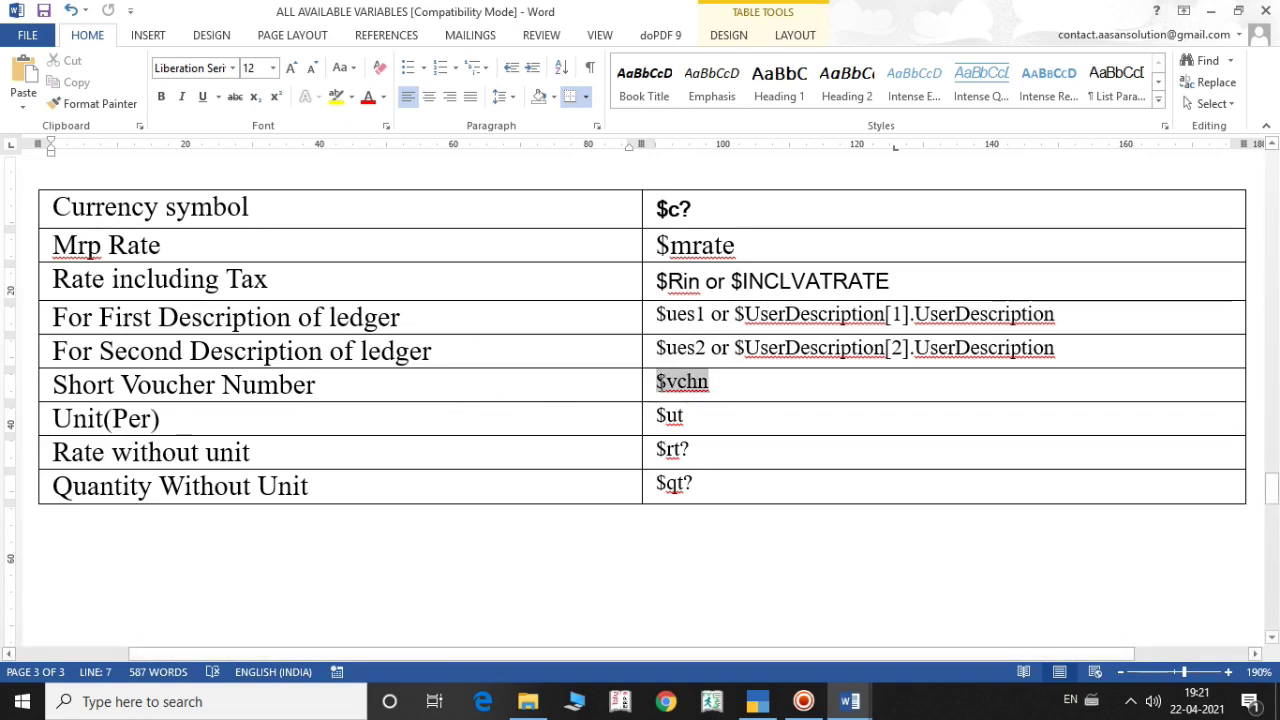
pyautogui.click(432, 421)
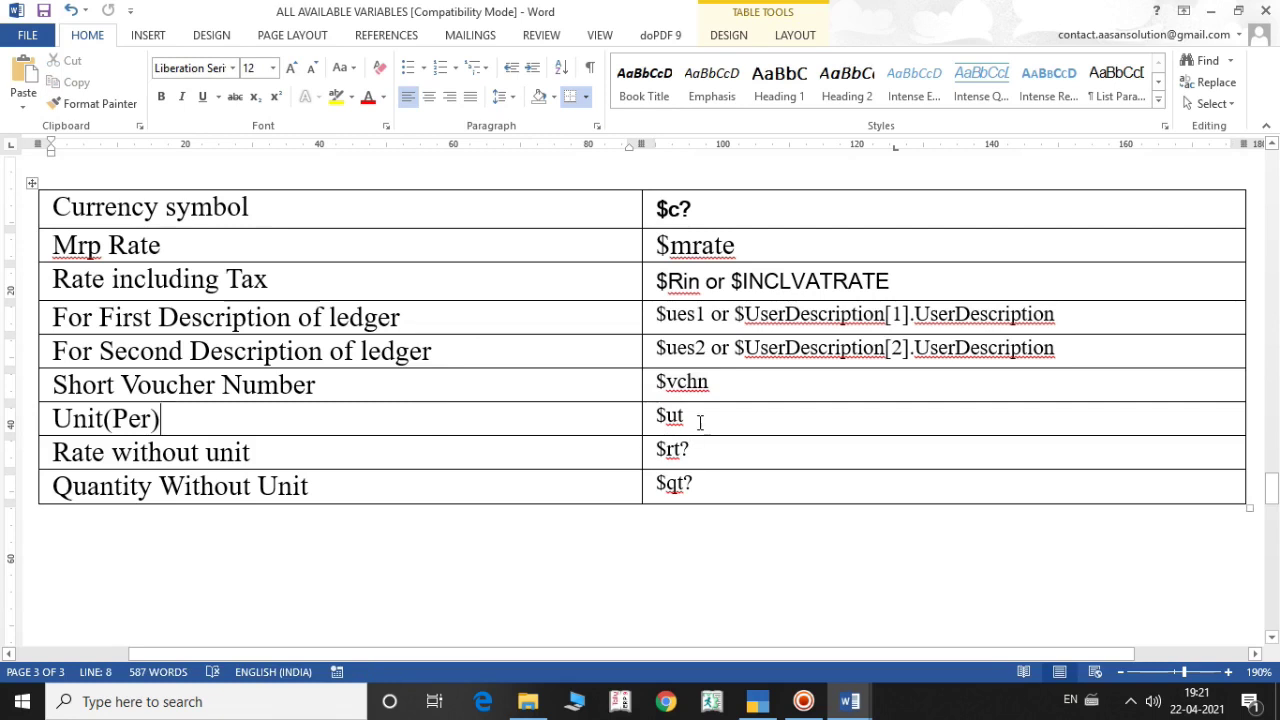
pyautogui.moveTo(690, 420); pyautogui.dragTo(649, 420)
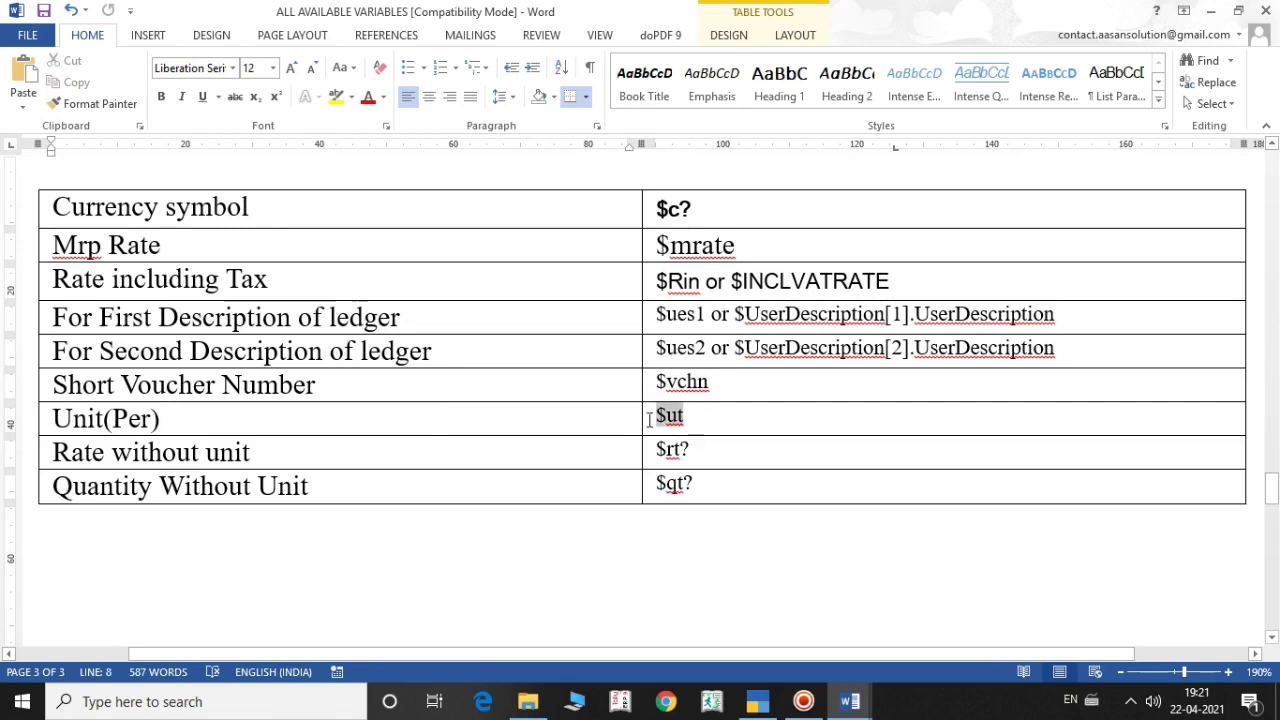
pyautogui.click(388, 457)
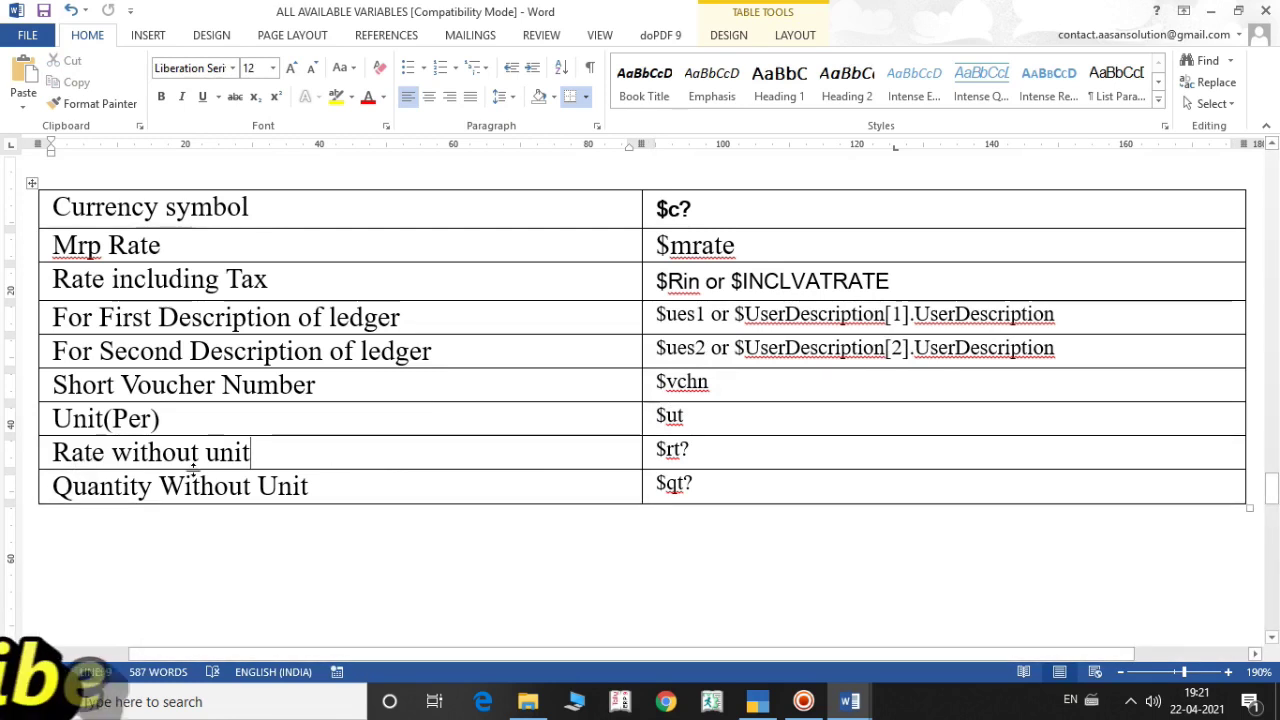
pyautogui.click(705, 451)
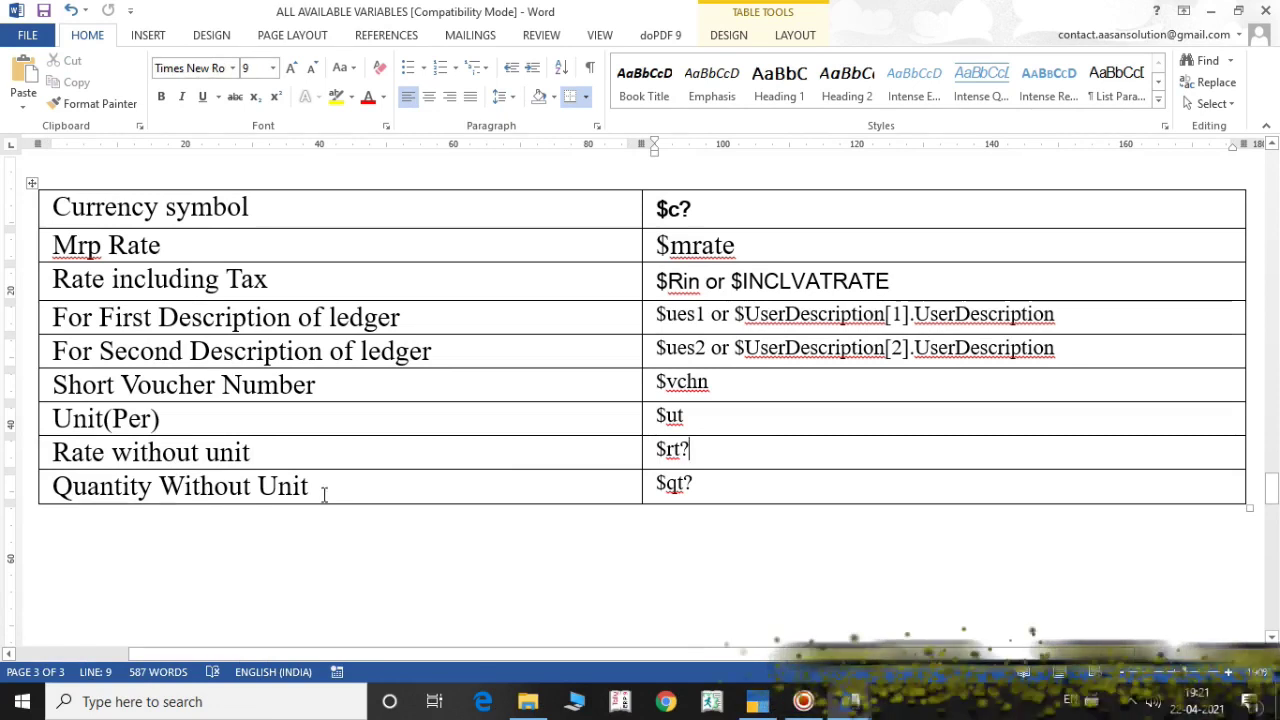
pyautogui.click(333, 492)
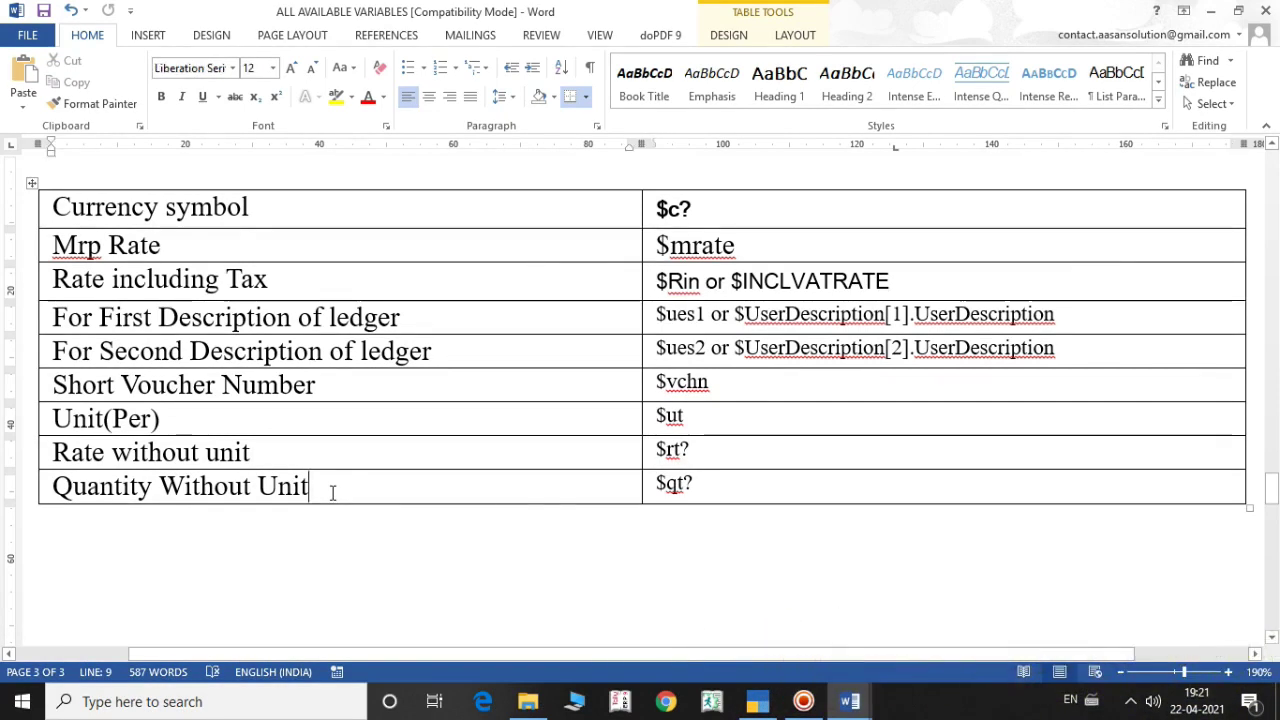
pyautogui.click(703, 487)
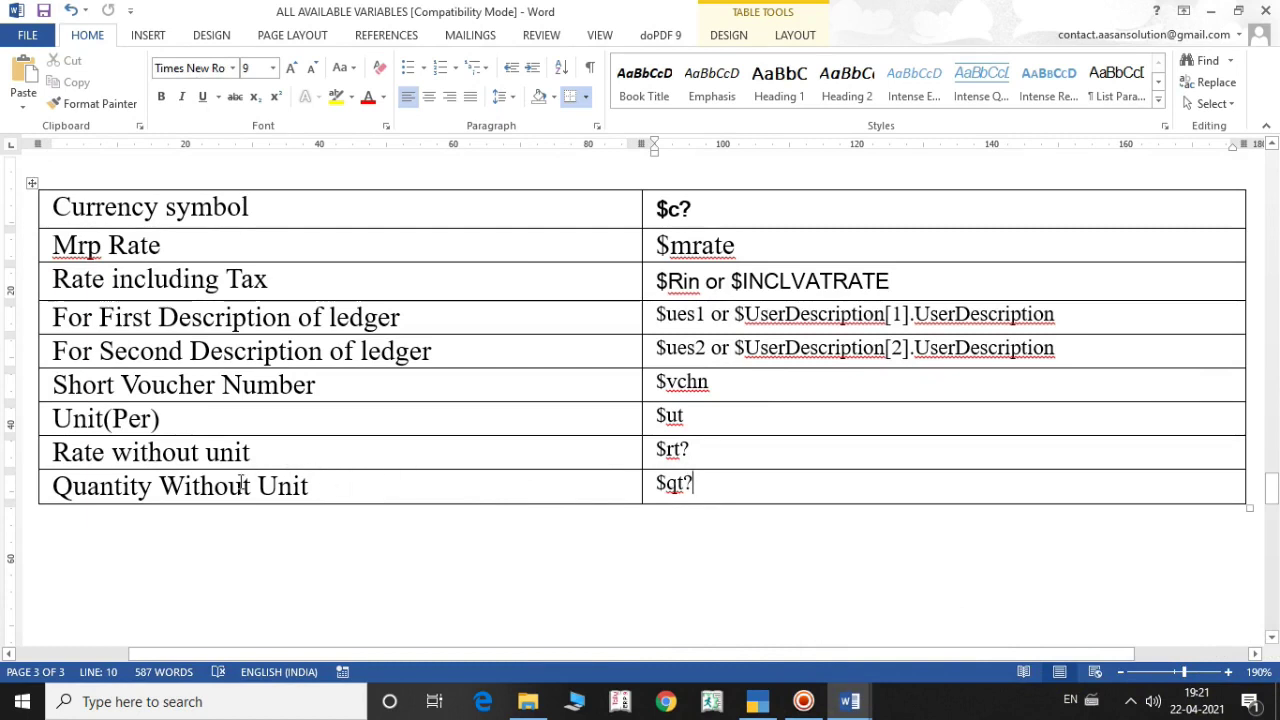
# Examine the quantity and rate placeholders in the sample invoice's goods table, and return to the additional variables table.
pyautogui.scroll(10, 408, 494)
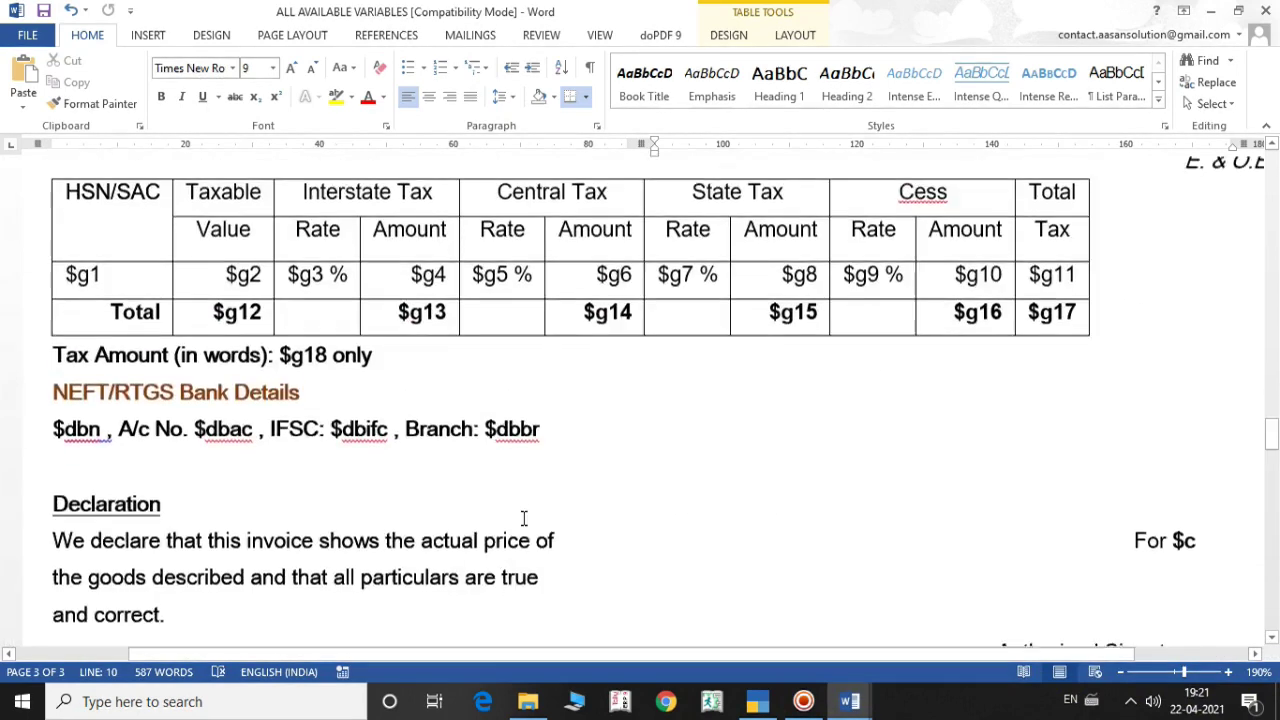
pyautogui.scroll(5, 542, 516)
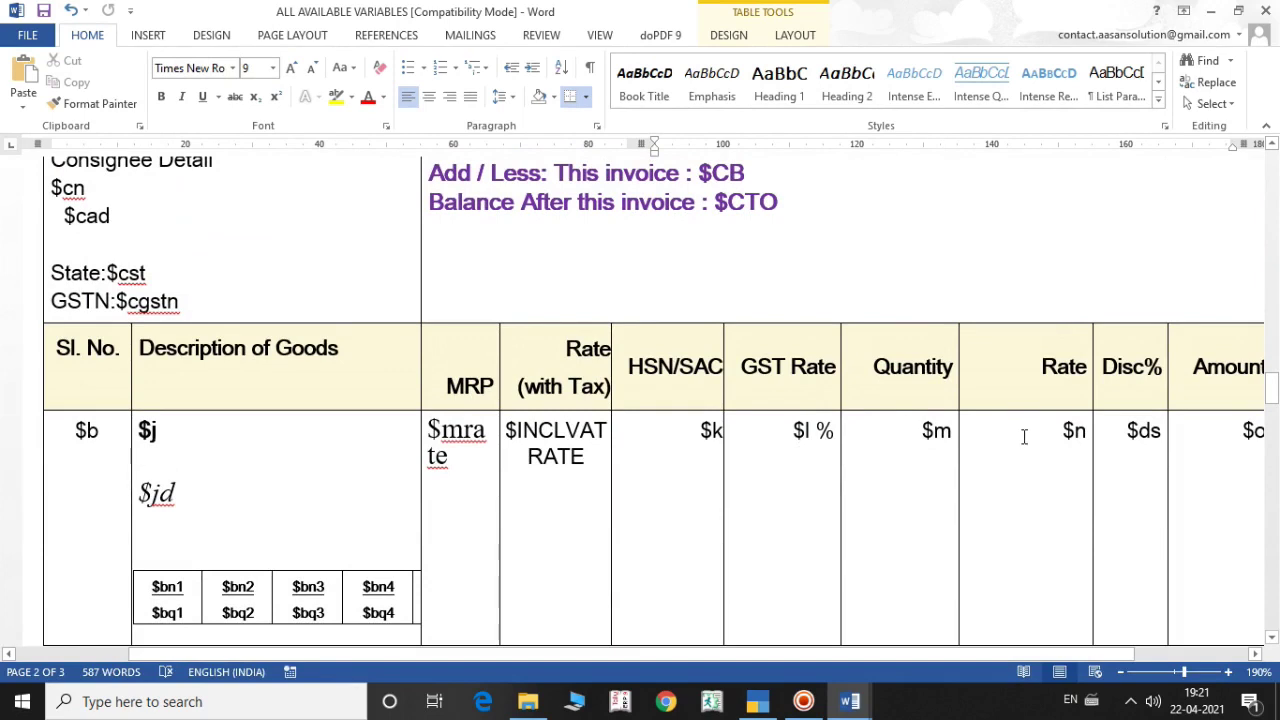
pyautogui.scroll(-15, 983, 432)
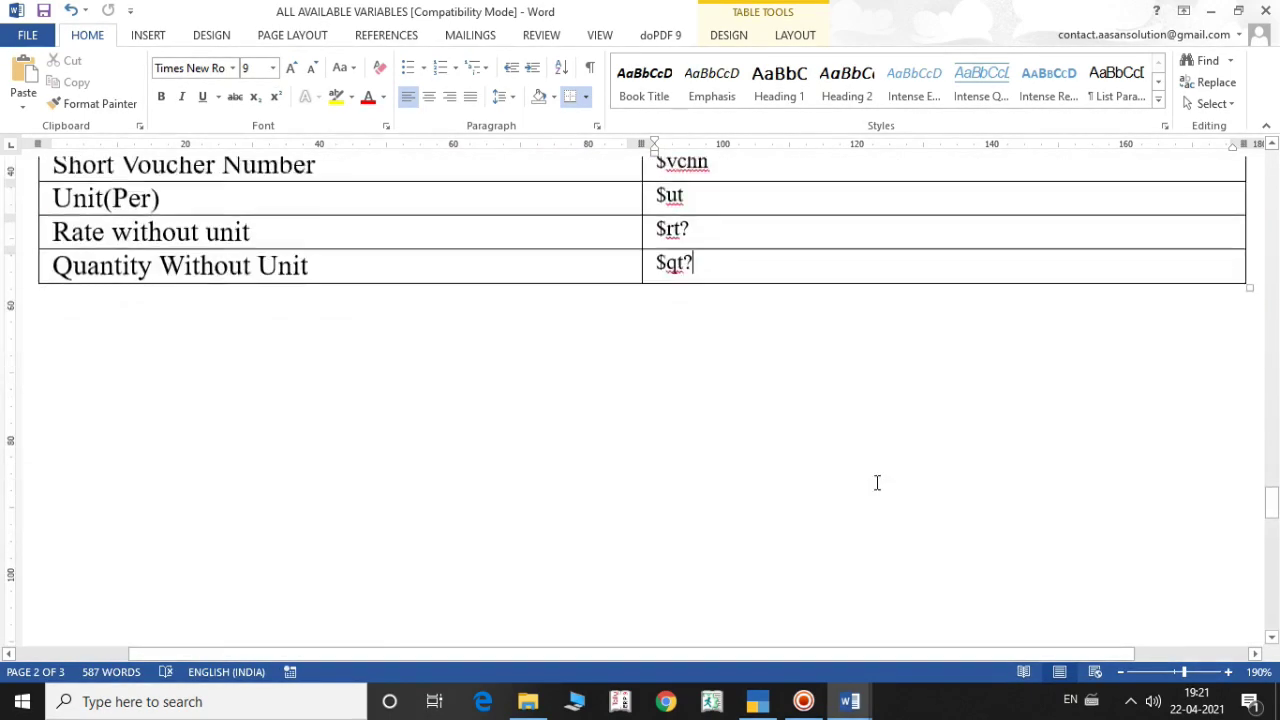
pyautogui.scroll(3, 782, 410)
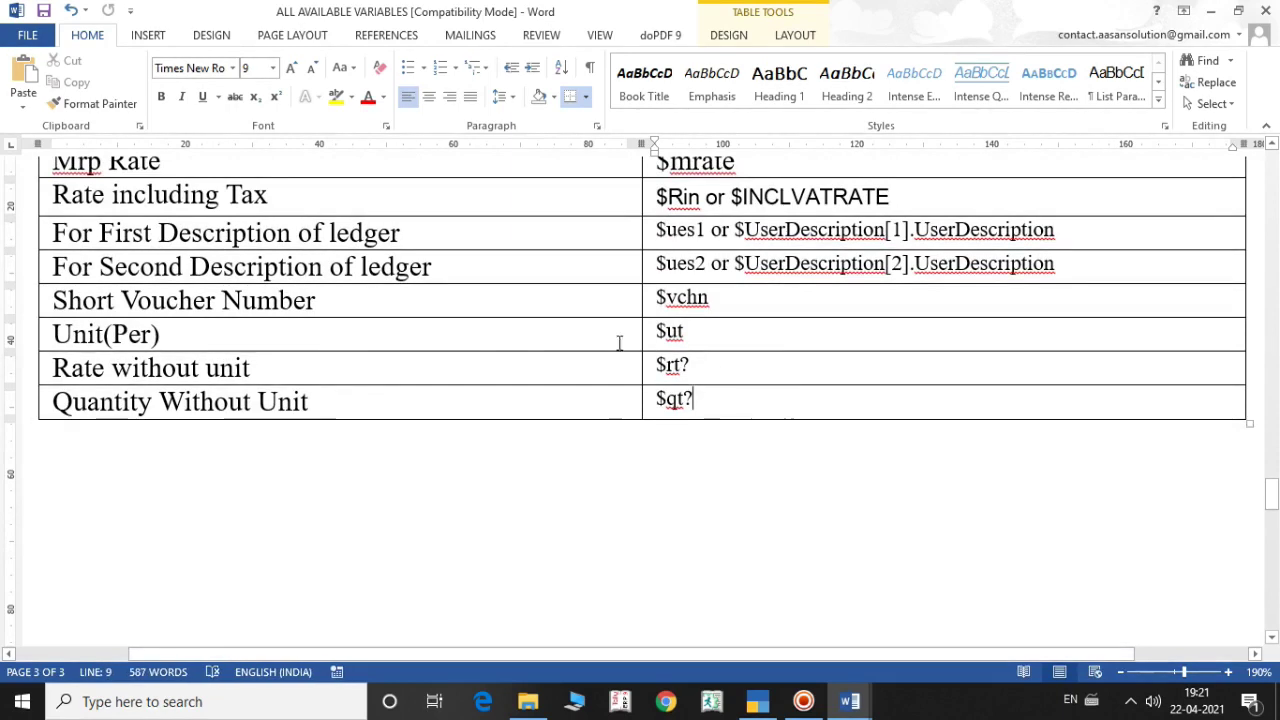
pyautogui.click(716, 331)
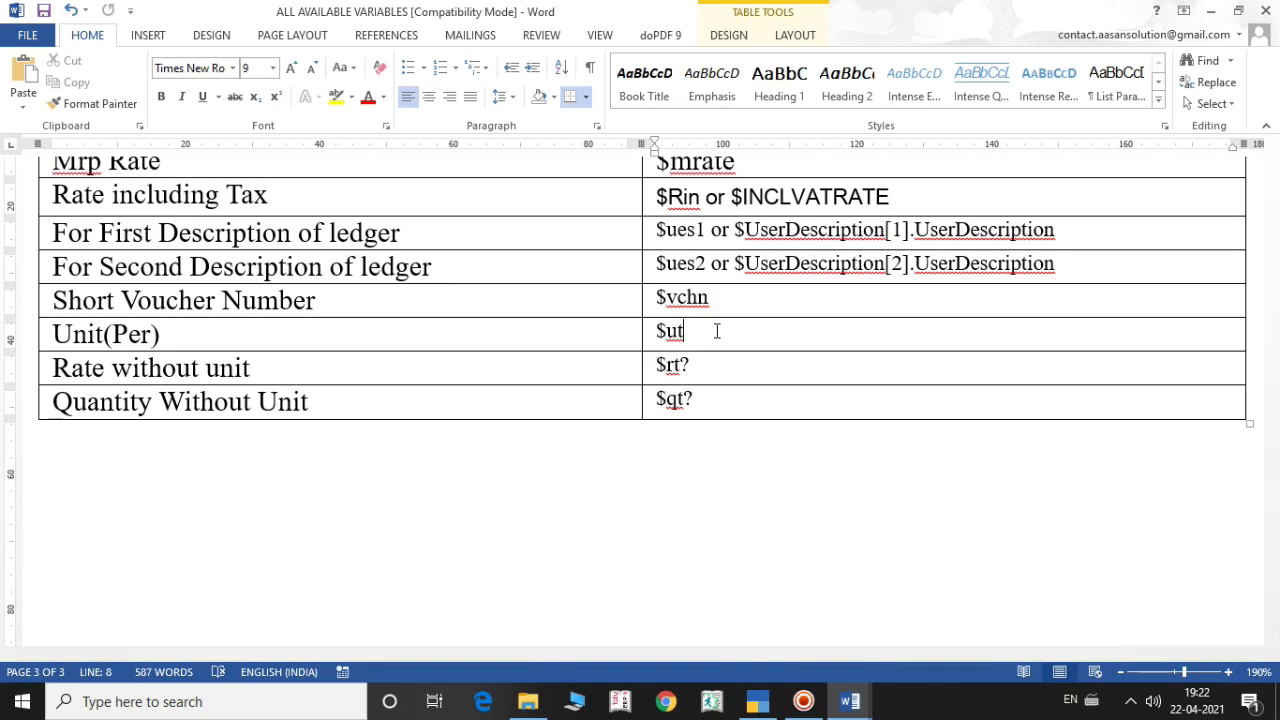
pyautogui.scroll(2, 716, 331)
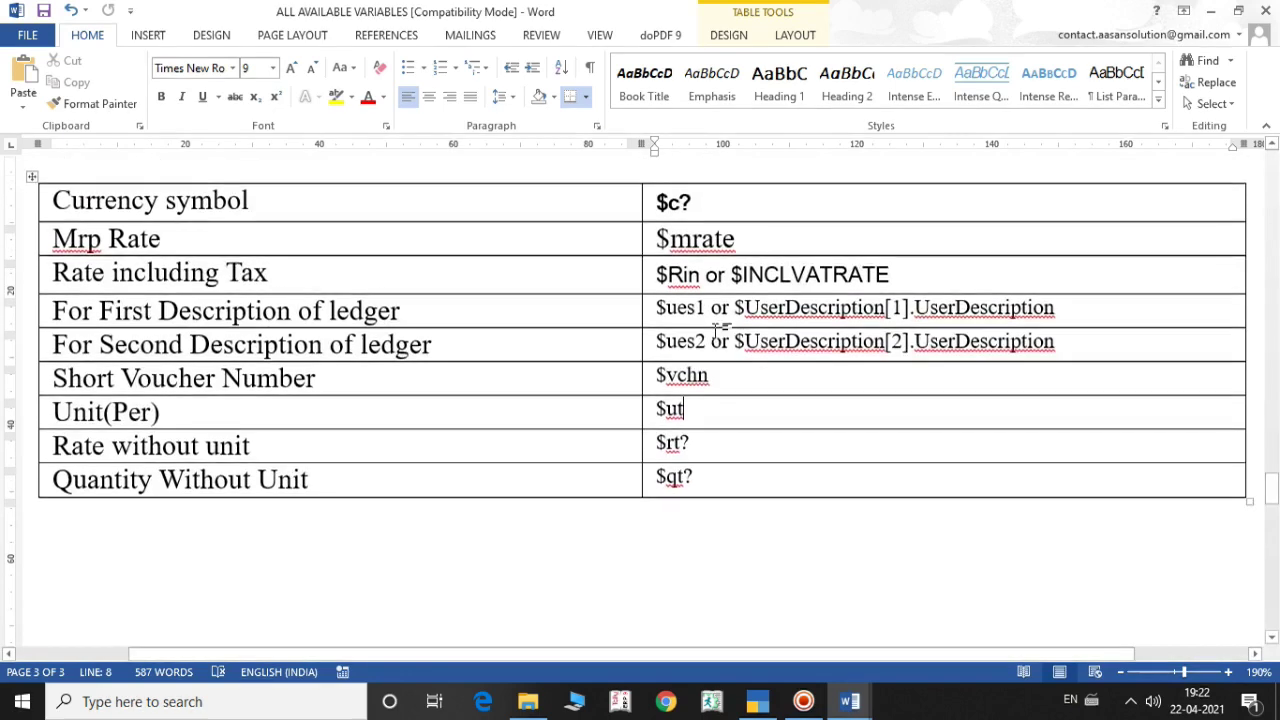
pyautogui.click(701, 218)
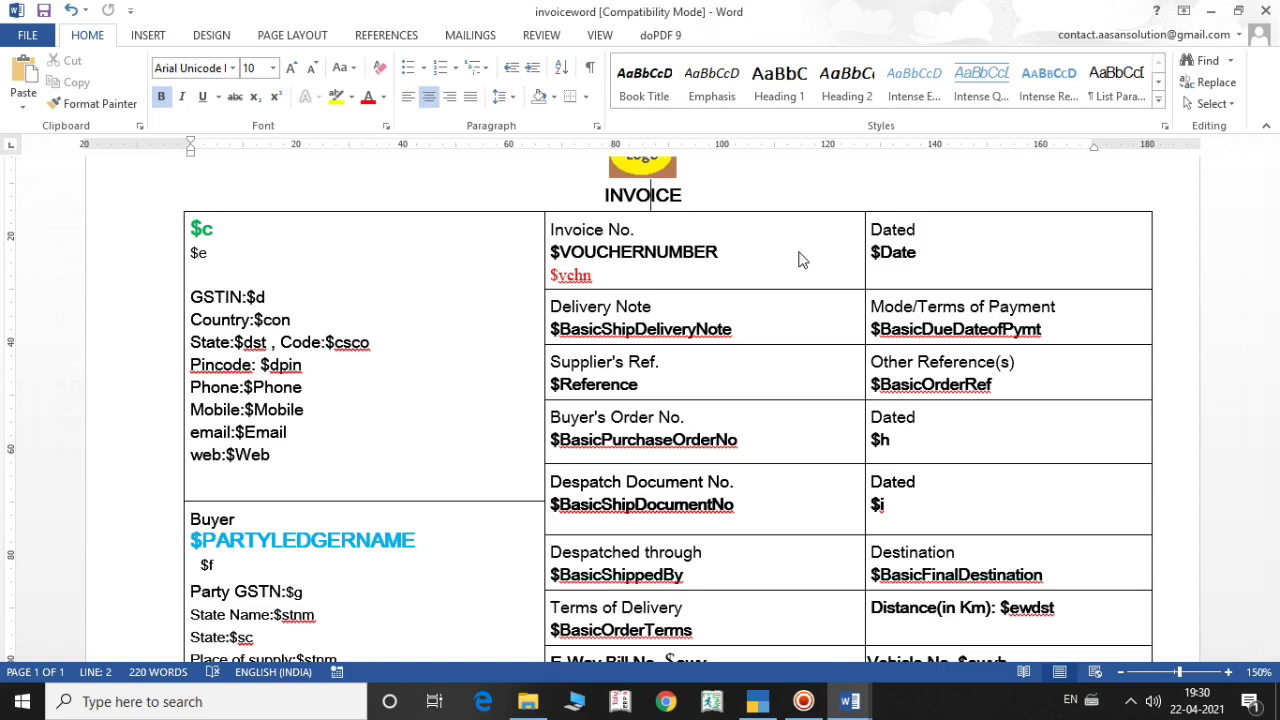
# Examine the red-marked variables in the invoiceword template, from the short voucher number to the currency symbol, and close the document.
pyautogui.moveTo(624, 274); pyautogui.dragTo(549, 275)
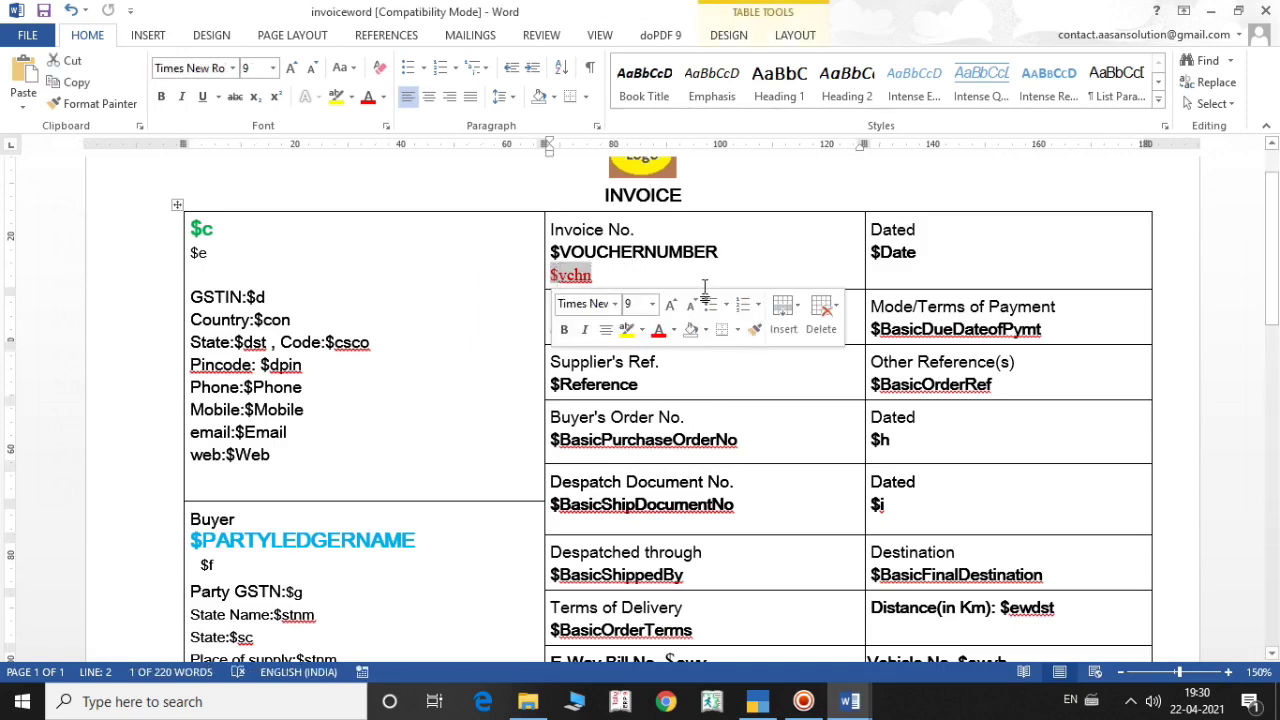
pyautogui.click(667, 272)
pyautogui.scroll(-3, 670, 275)
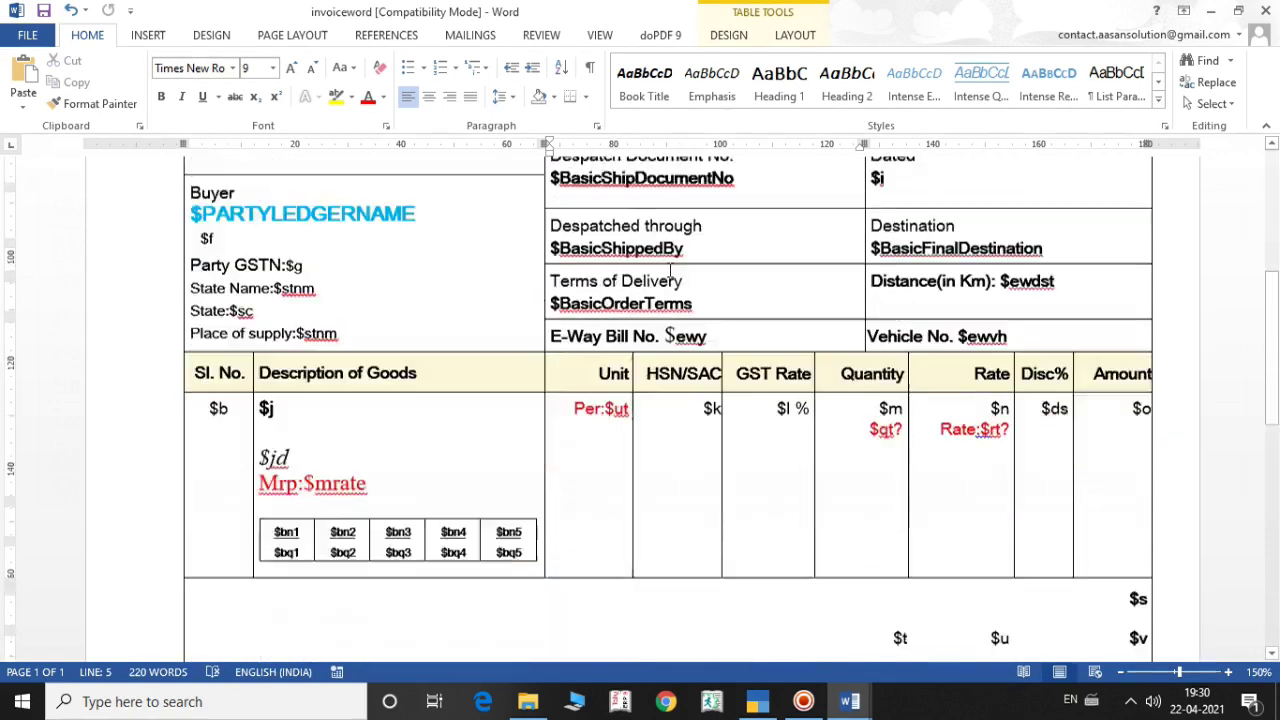
pyautogui.scroll(-1, 670, 275)
pyautogui.click(414, 405)
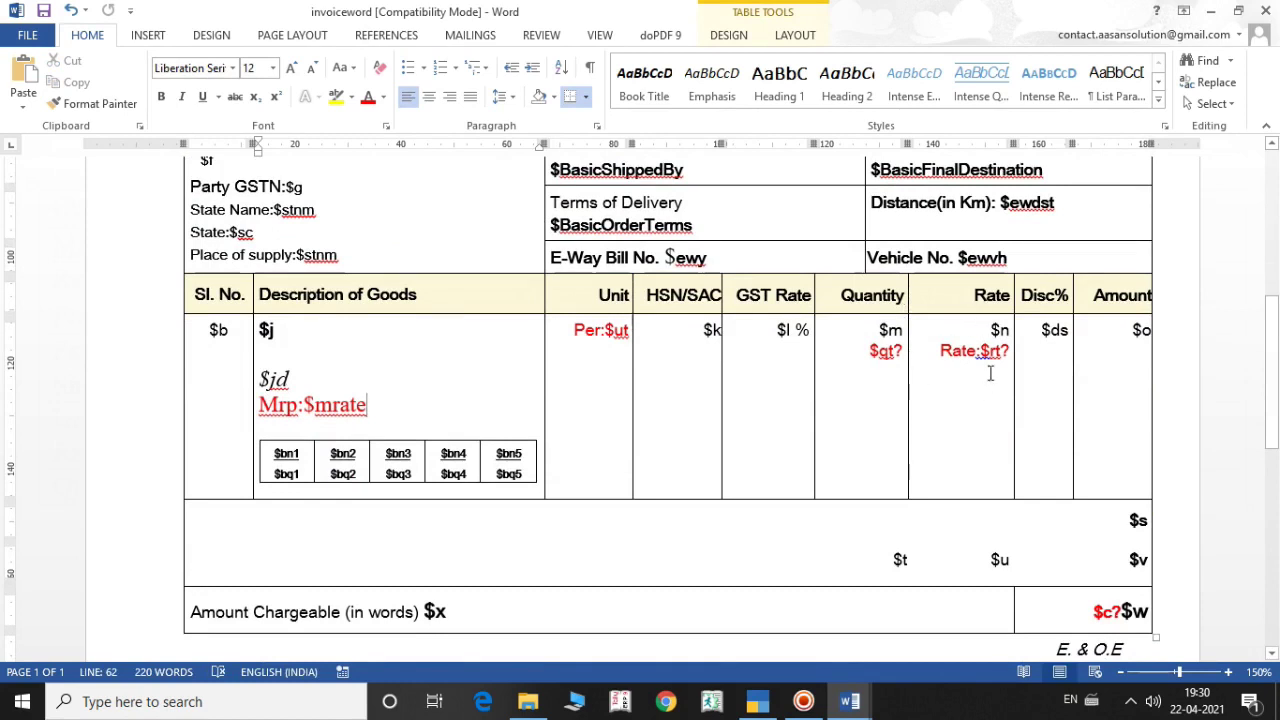
pyautogui.scroll(-3, 990, 373)
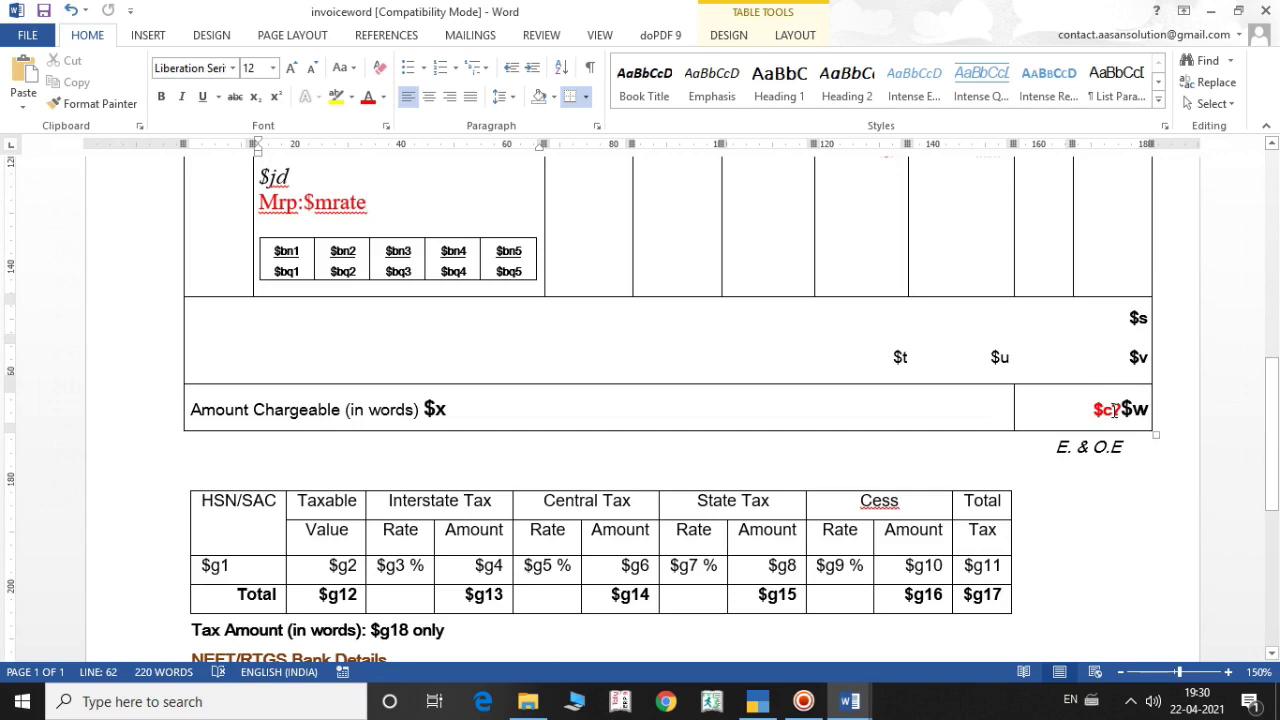
pyautogui.scroll(-4, 931, 386)
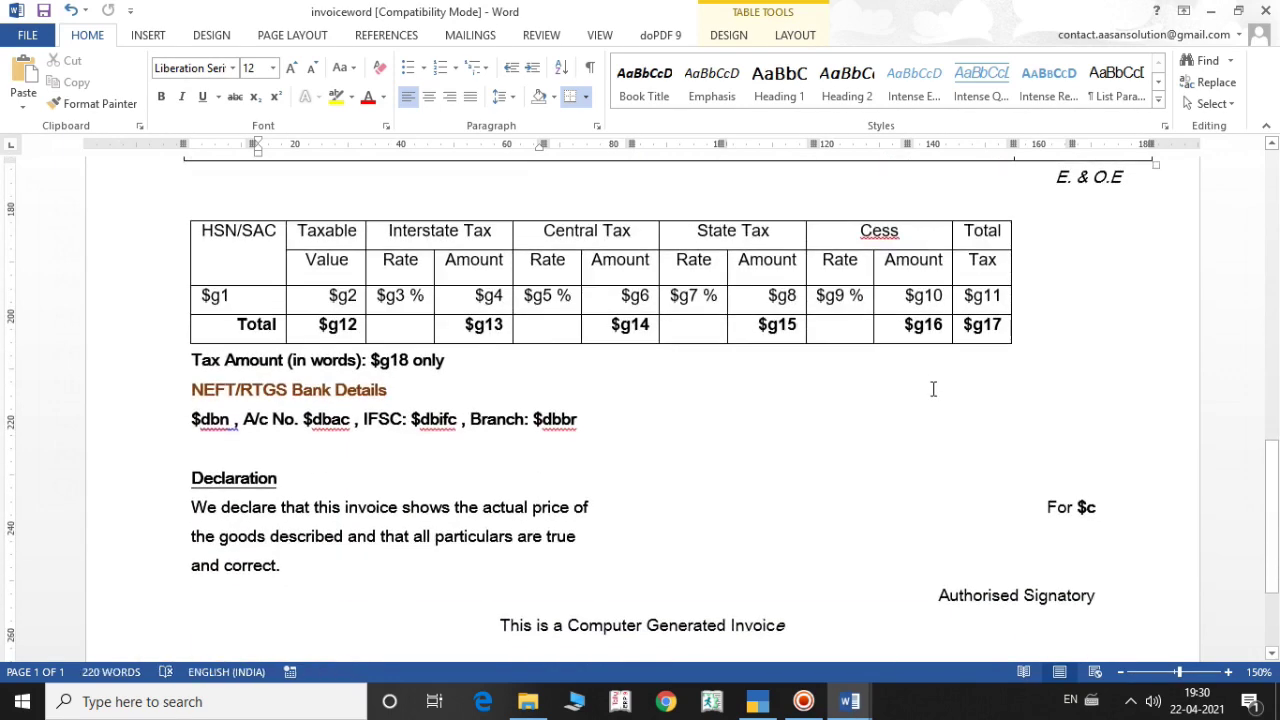
pyautogui.scroll(5, 933, 389)
pyautogui.scroll(6, 933, 389)
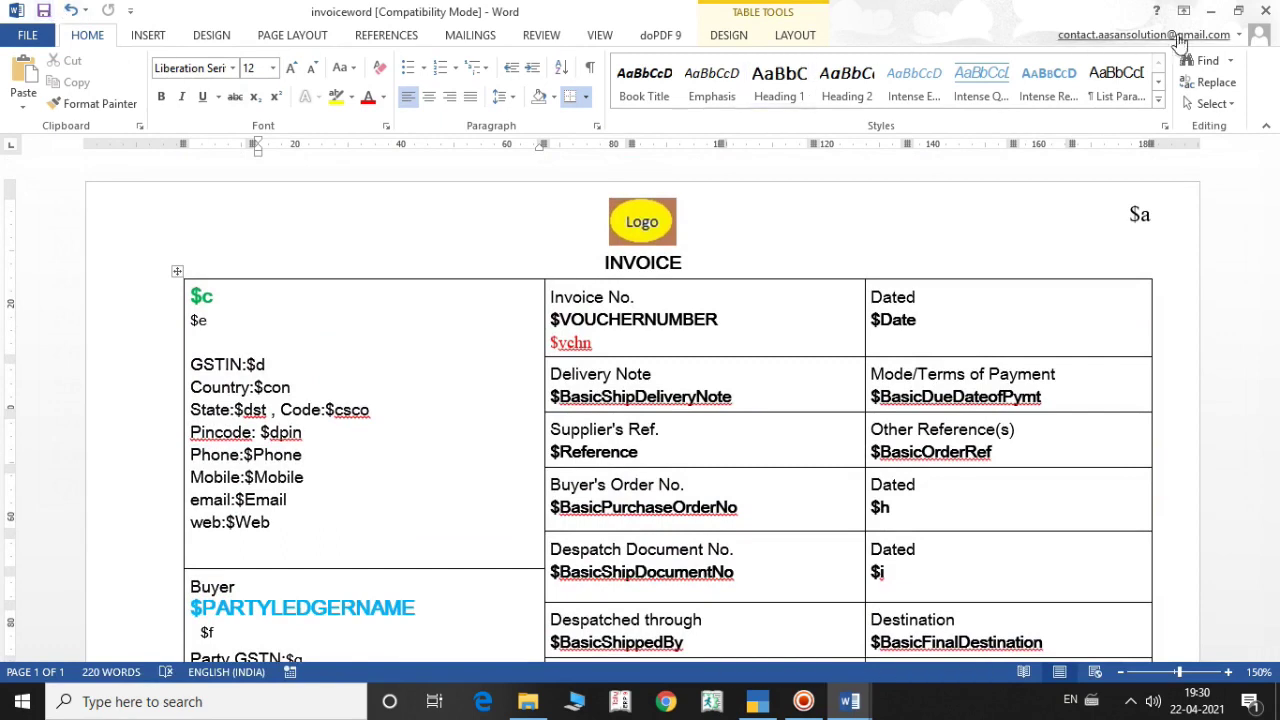
pyautogui.click(1265, 11)
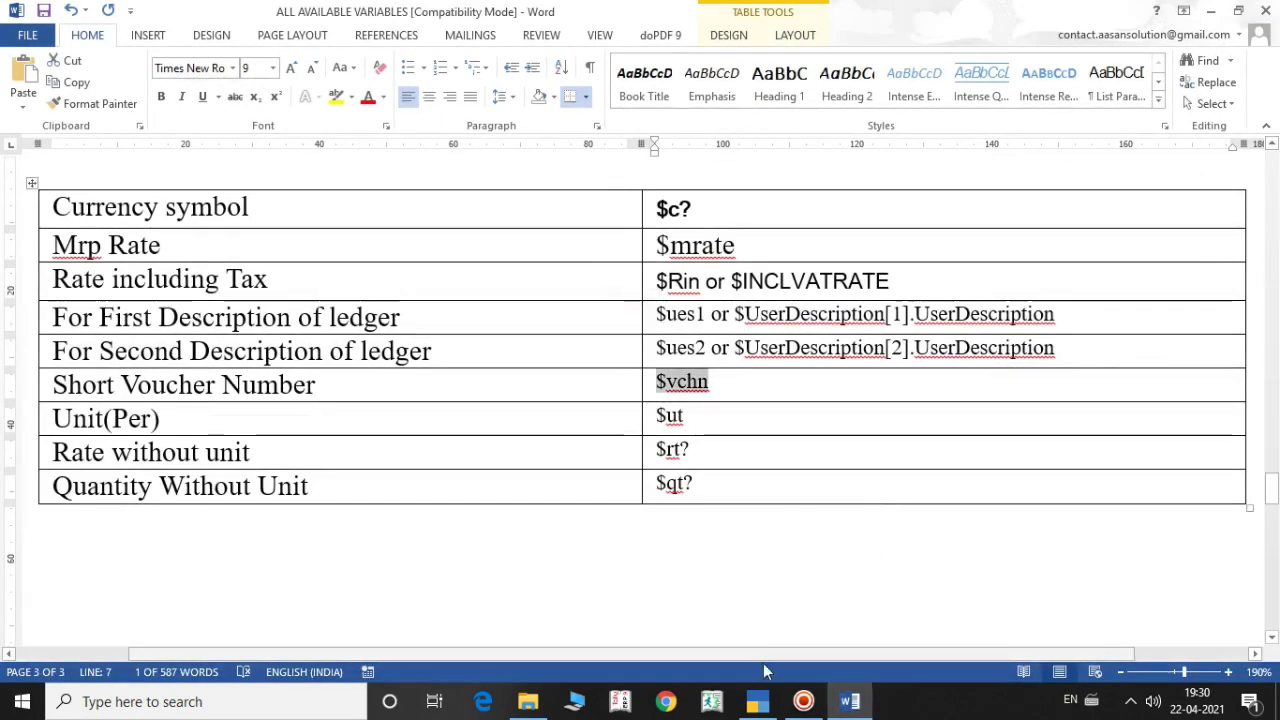
# Switch to TallyPrime, select the Aasan Solution company, and open its January sales voucher from the Sales Register.
pyautogui.click(757, 703)
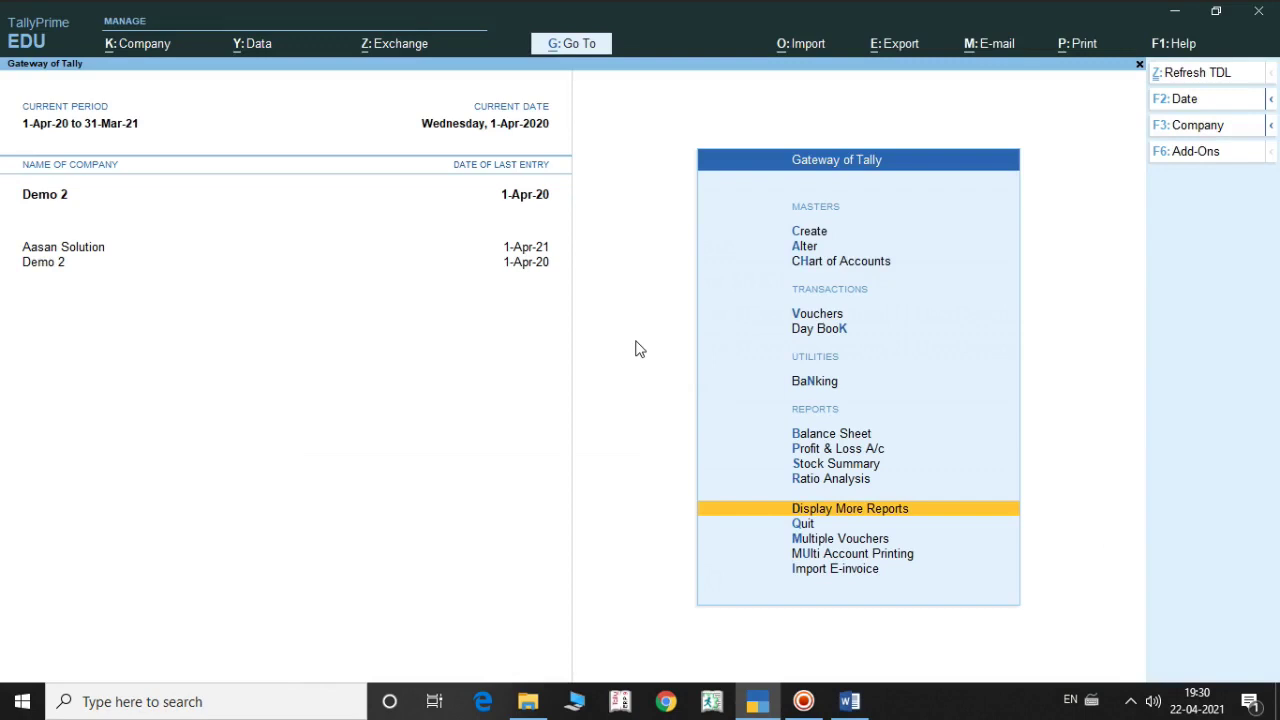
pyautogui.click(72, 248)
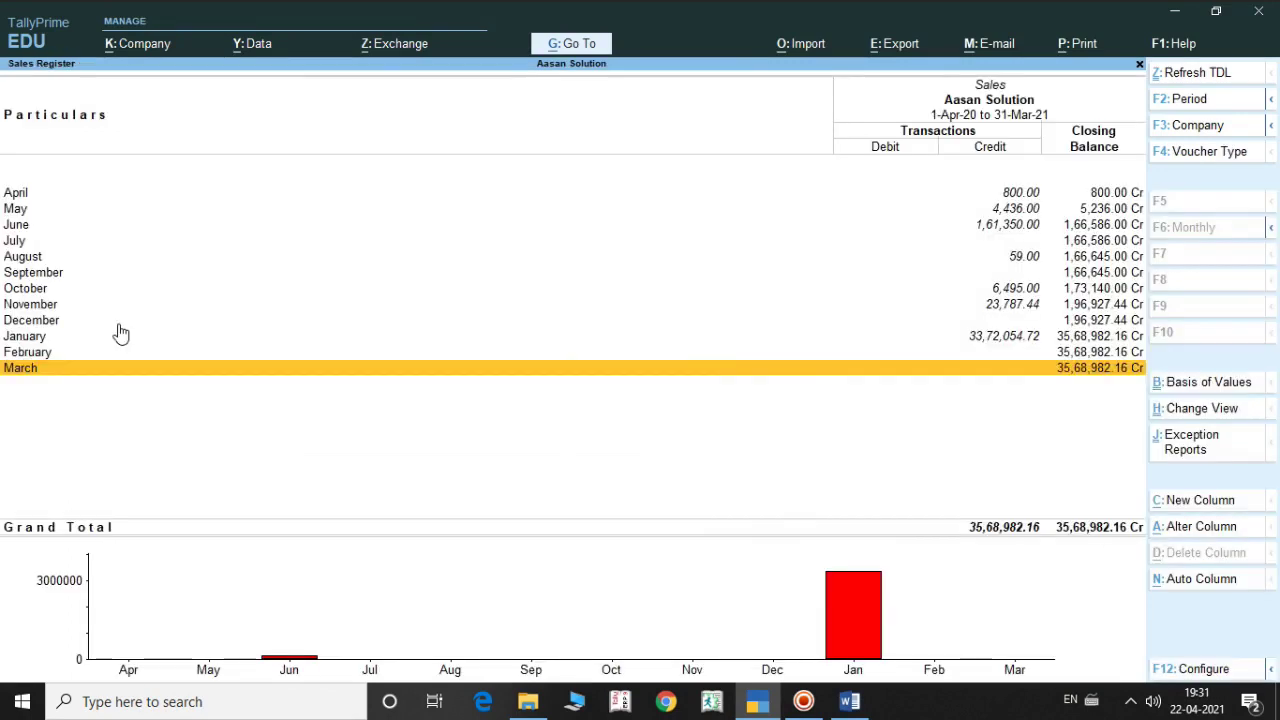
pyautogui.press('Up')
pyautogui.press('Up')
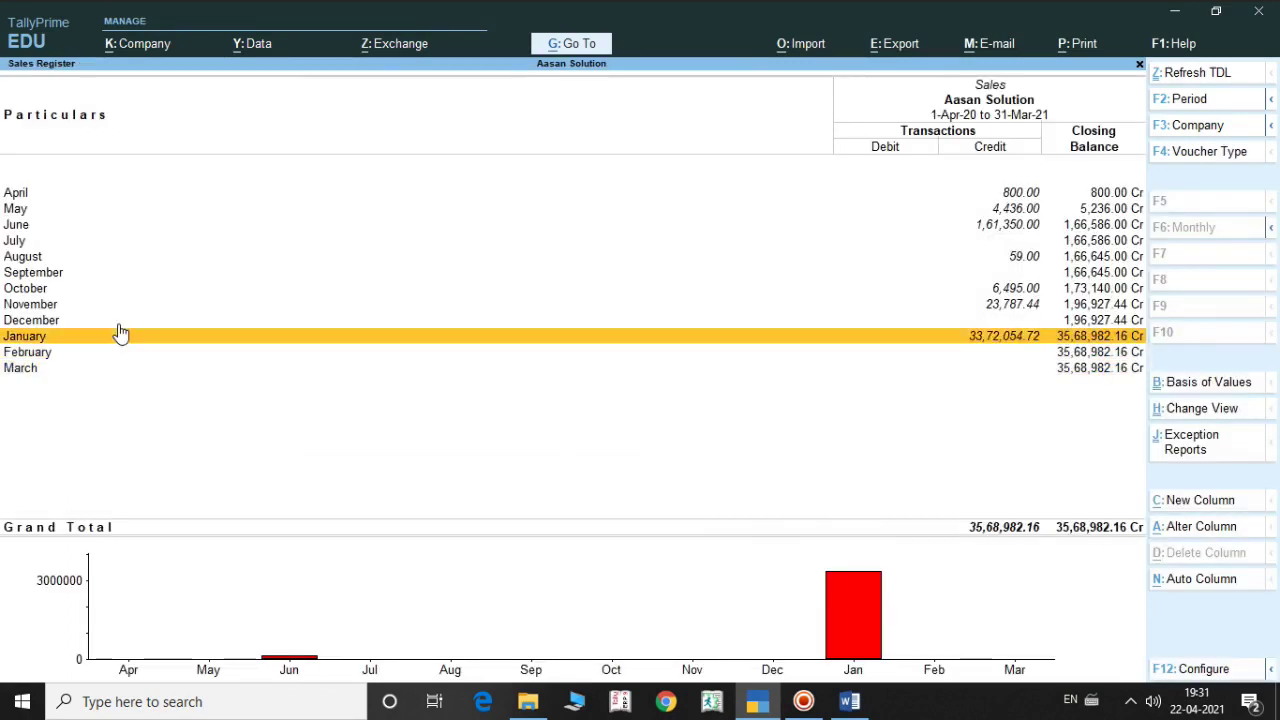
pyautogui.press('Return')
pyautogui.press('Return')
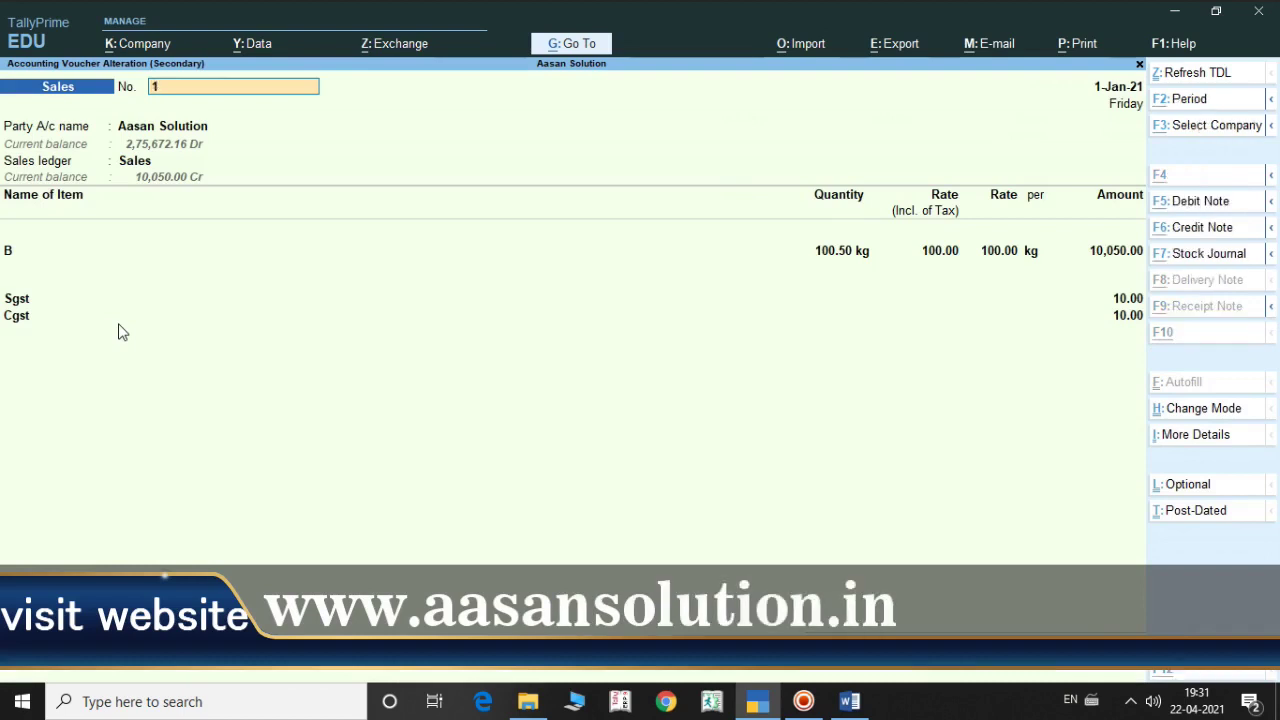
# Preview the January sales voucher as a Word invoice and examine its header, including the red short voucher number under Invoice No.
pyautogui.hotkey('alt', 'p')
pyautogui.press('Return')
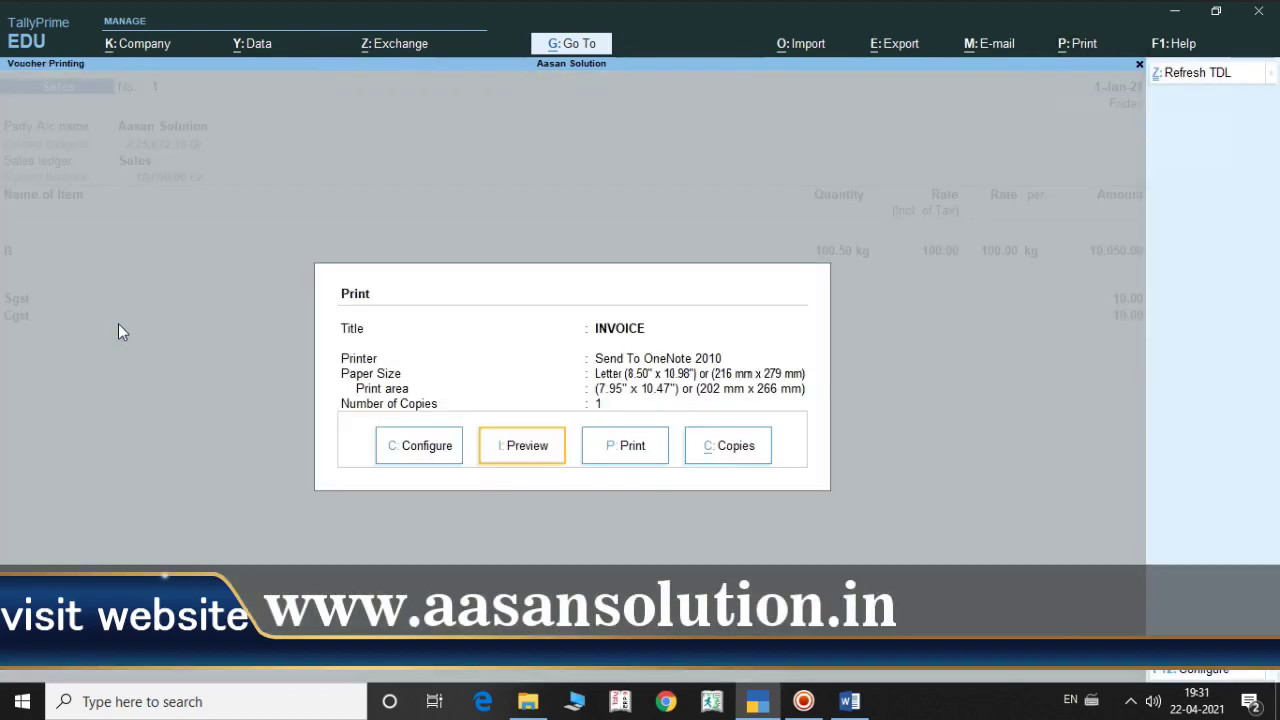
pyautogui.press('Return')
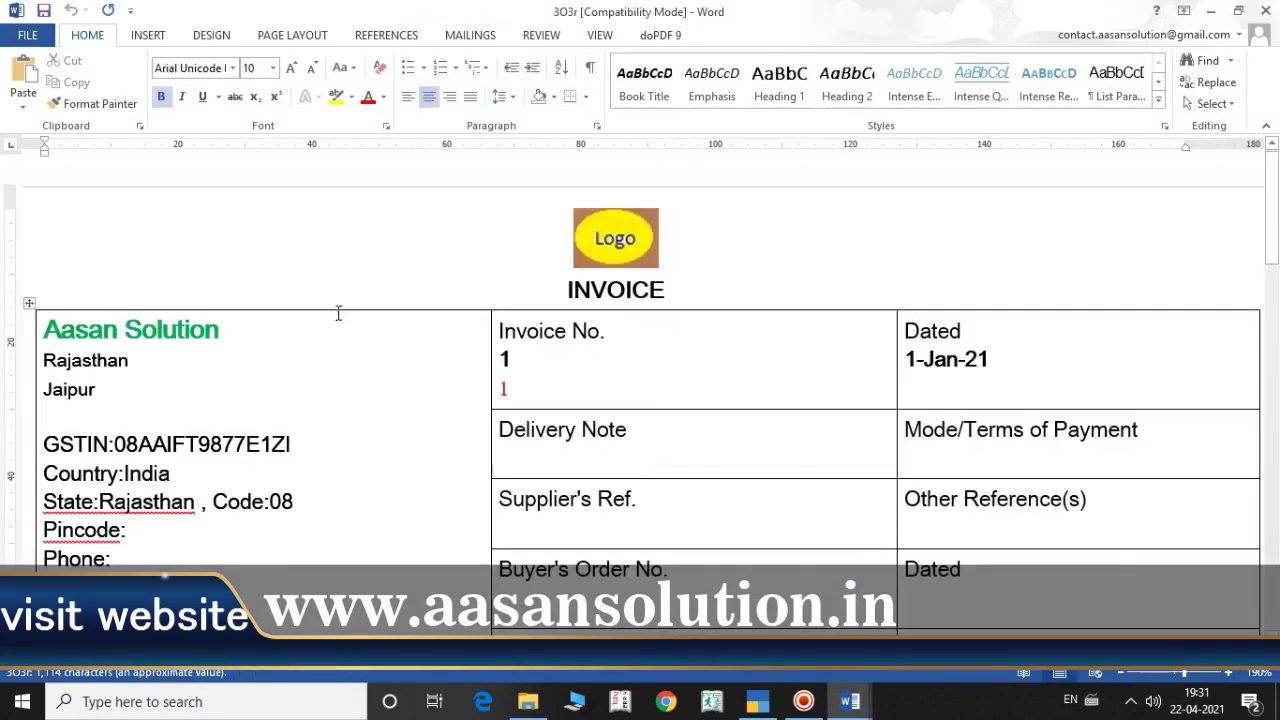
pyautogui.scroll(-2, 455, 305)
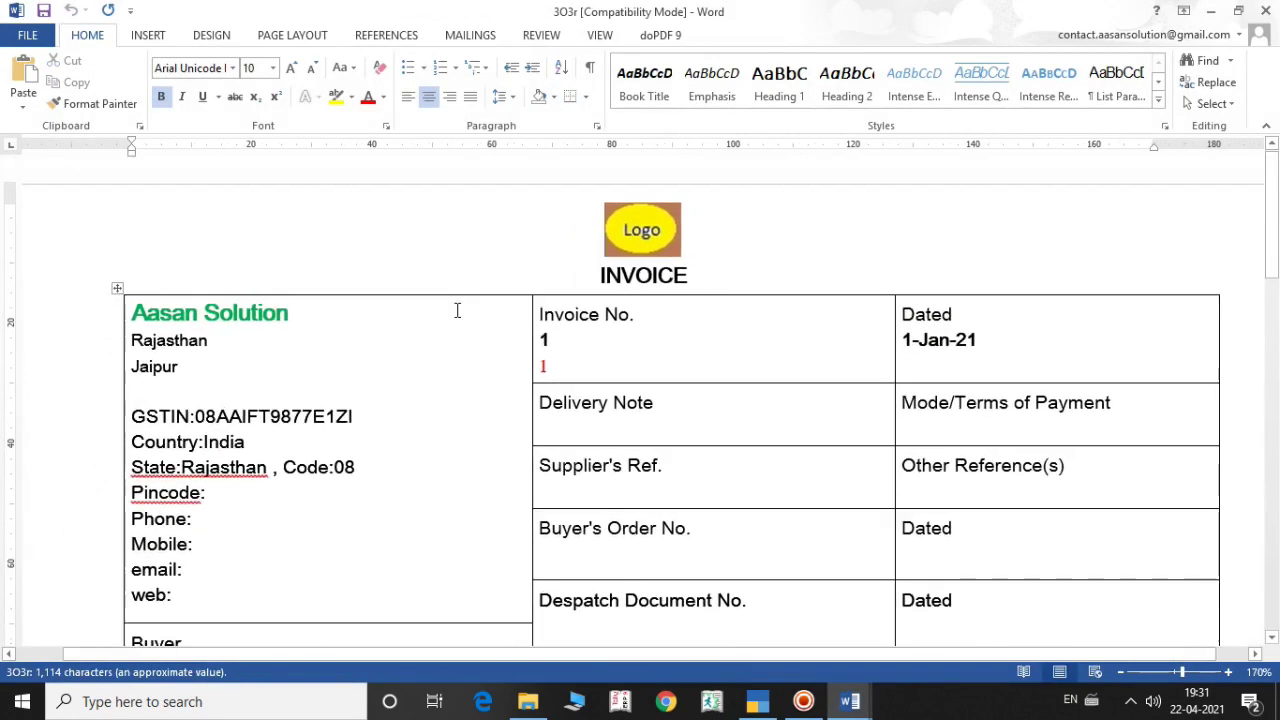
pyautogui.scroll(-3, 458, 303)
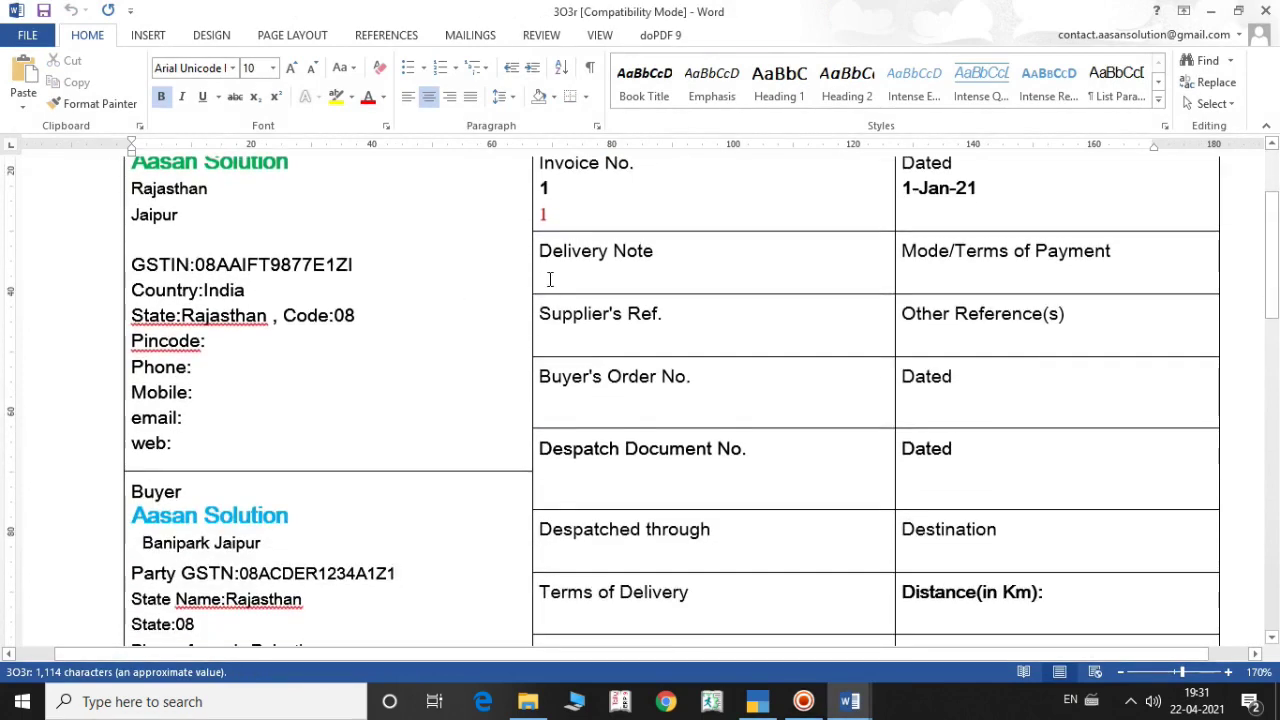
pyautogui.click(568, 216)
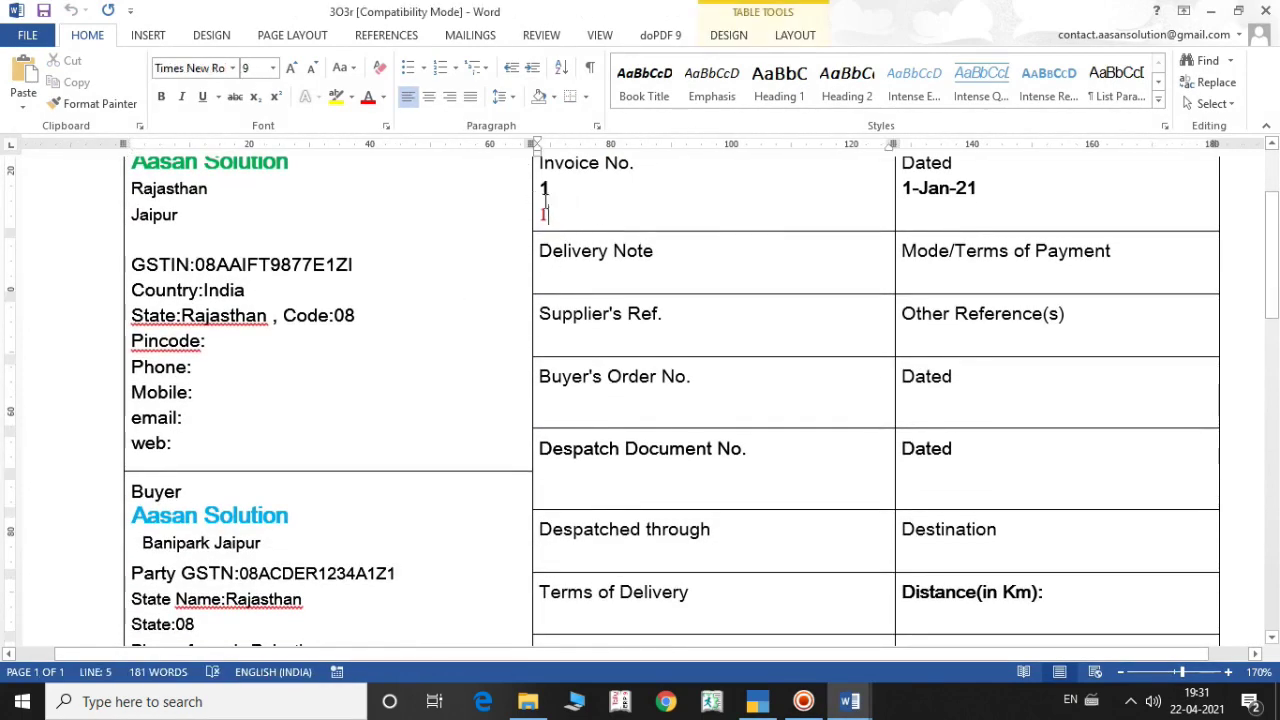
# Examine the red unit, MRP, quantity and rate entries in the goods table and the total below, and close the generated invoice.
pyautogui.scroll(-4, 553, 213)
pyautogui.scroll(-5, 543, 277)
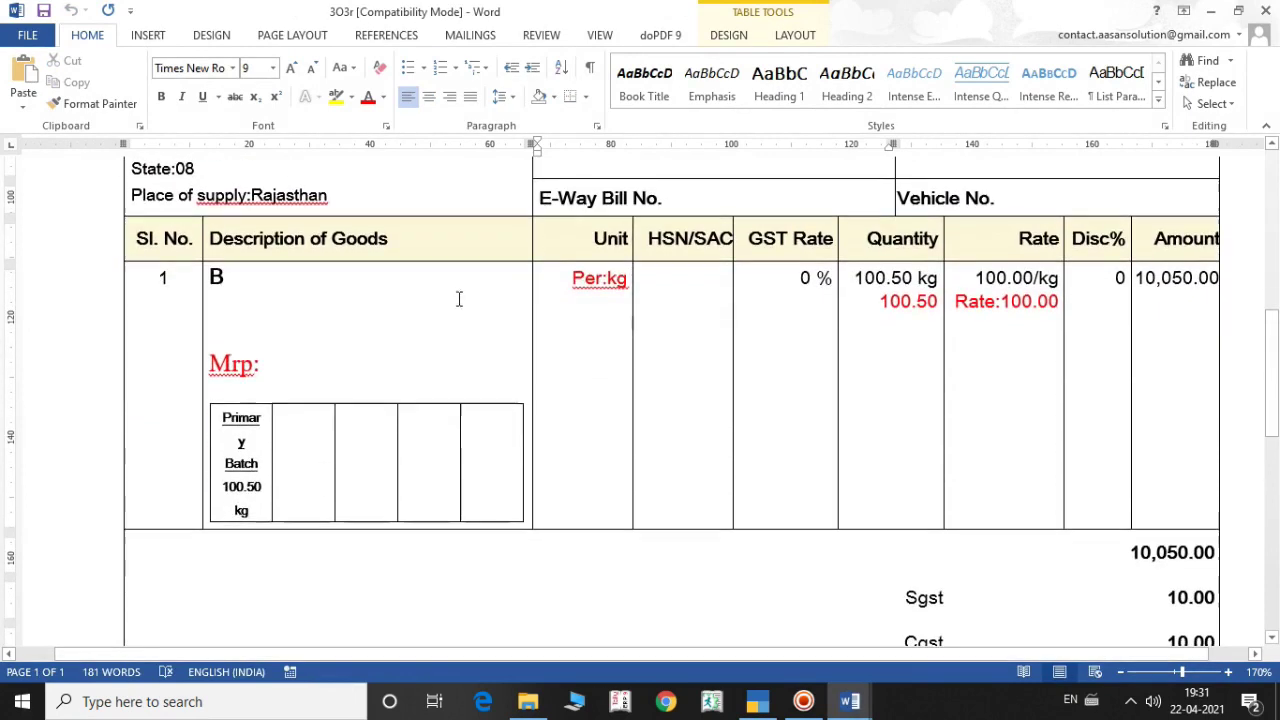
pyautogui.click(391, 362)
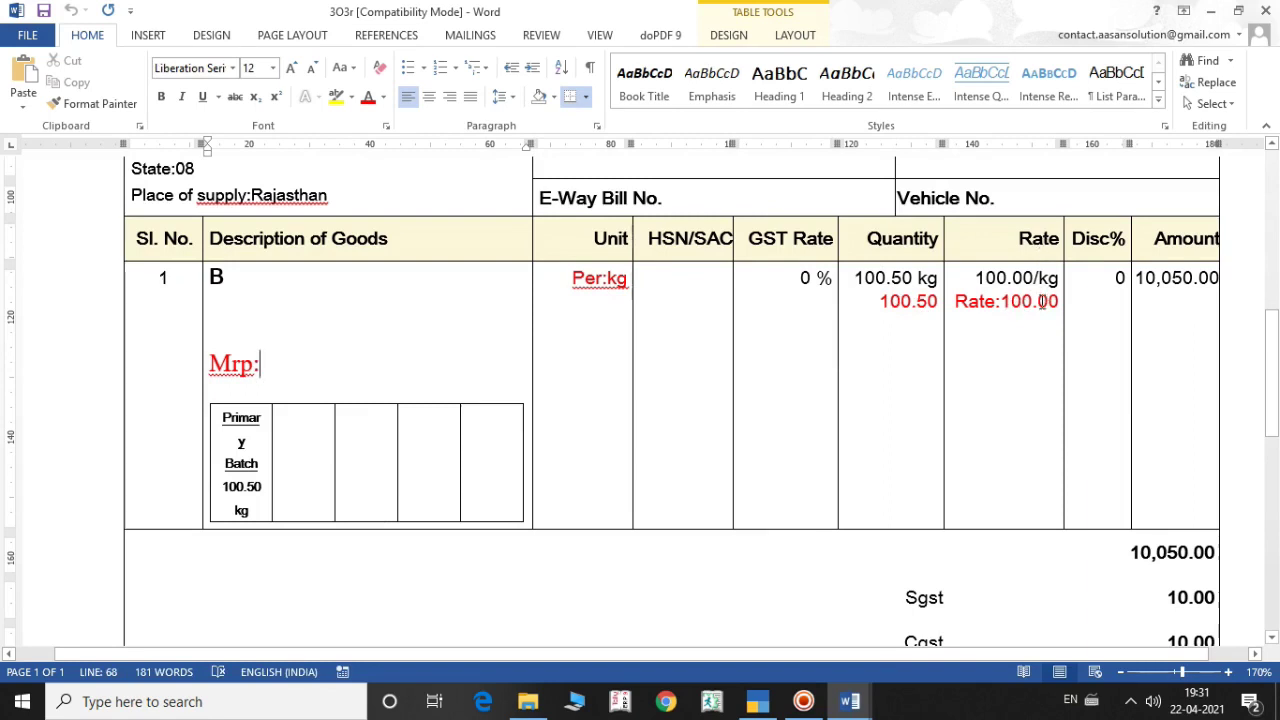
pyautogui.scroll(-3, 1028, 350)
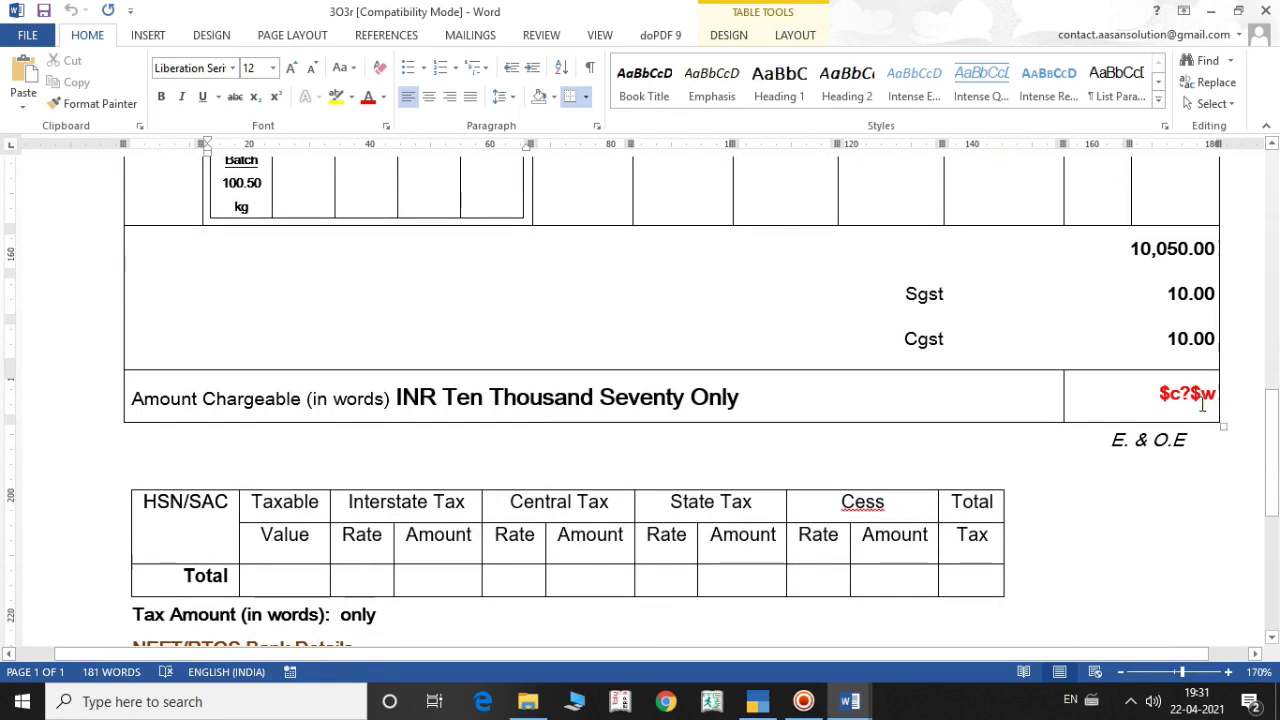
pyautogui.scroll(-5, 1140, 440)
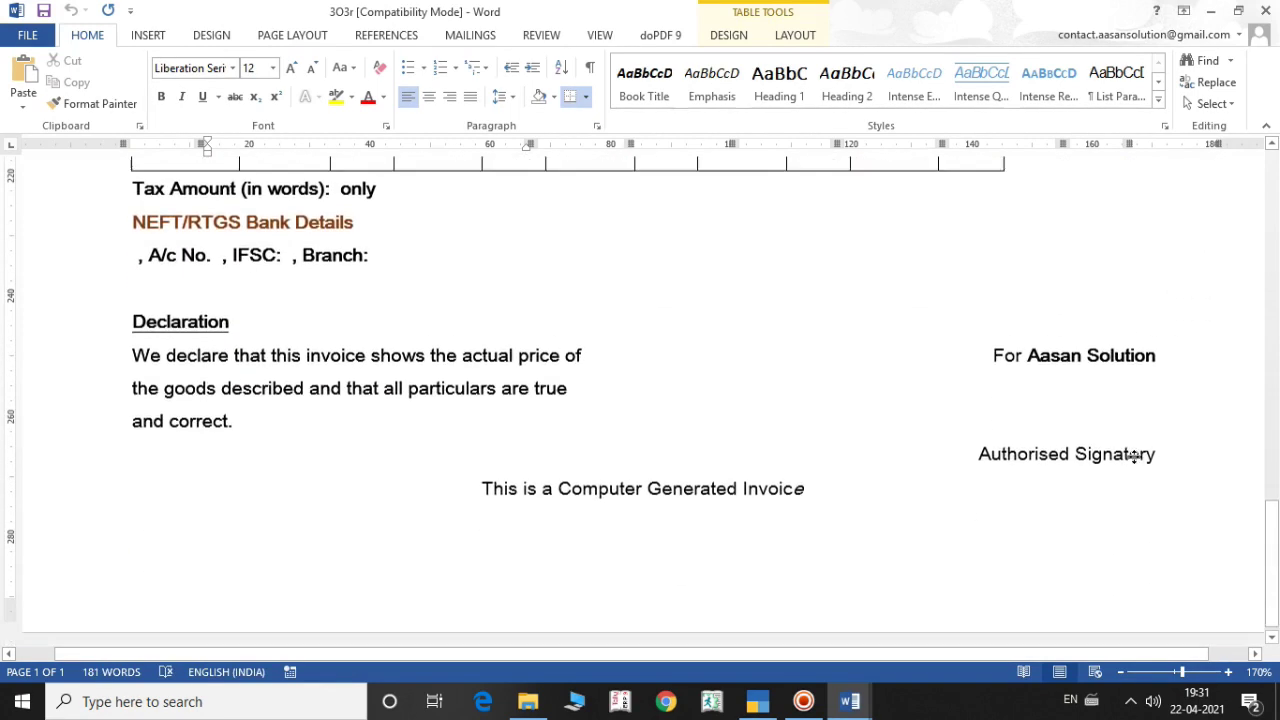
pyautogui.click(1265, 9)
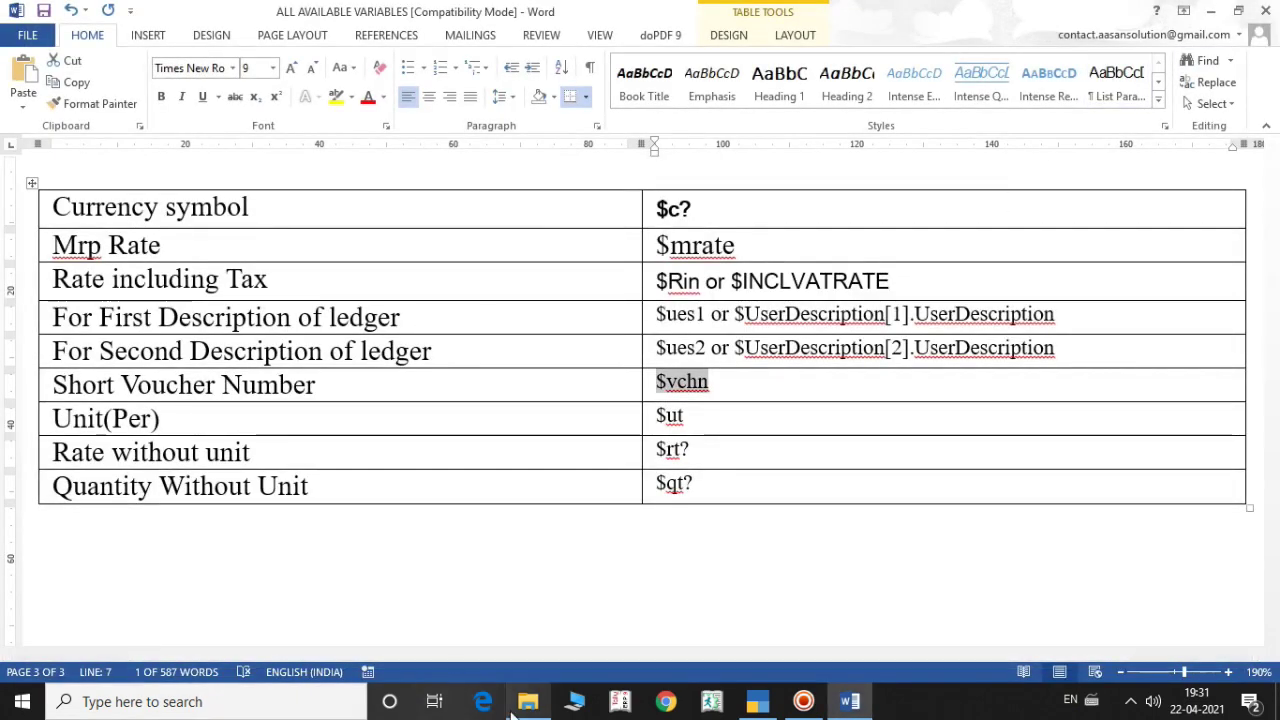
# Open the invoiceword XML file from the customised sales invoice 1-9 folder in Word.
pyautogui.moveTo(528, 701)
pyautogui.click(535, 661)
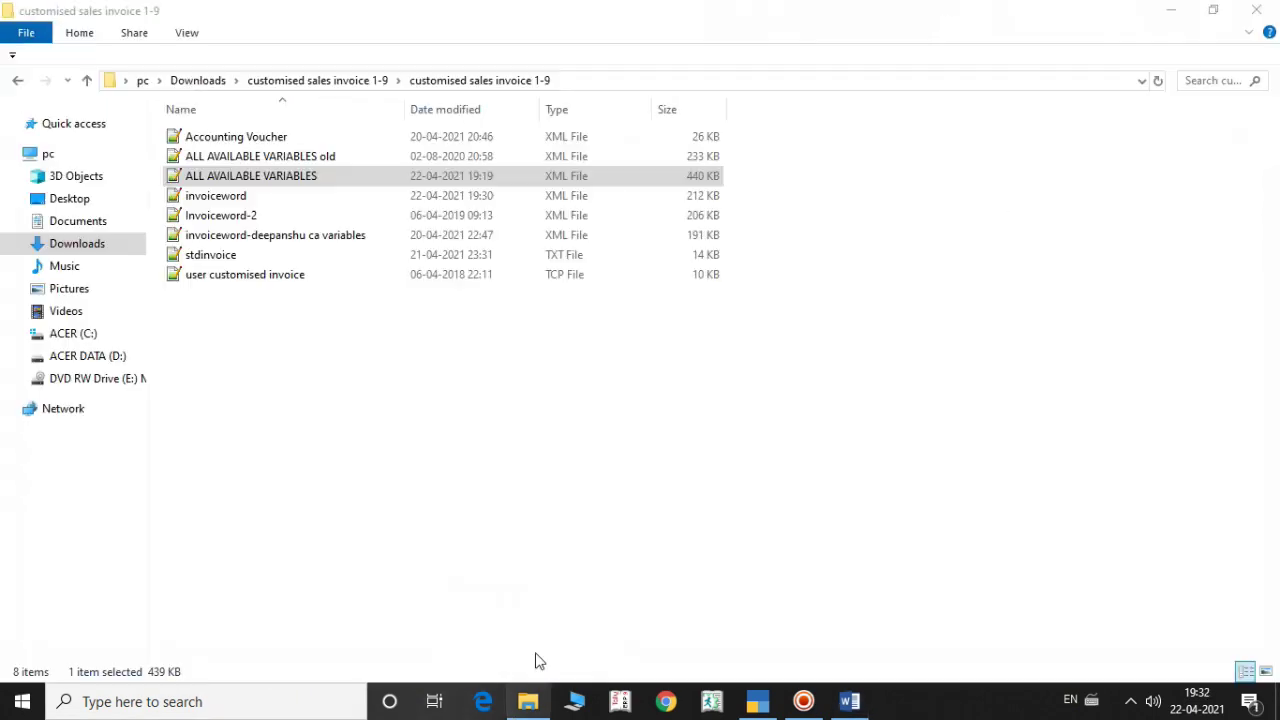
pyautogui.click(232, 198)
pyautogui.rightClick(230, 200)
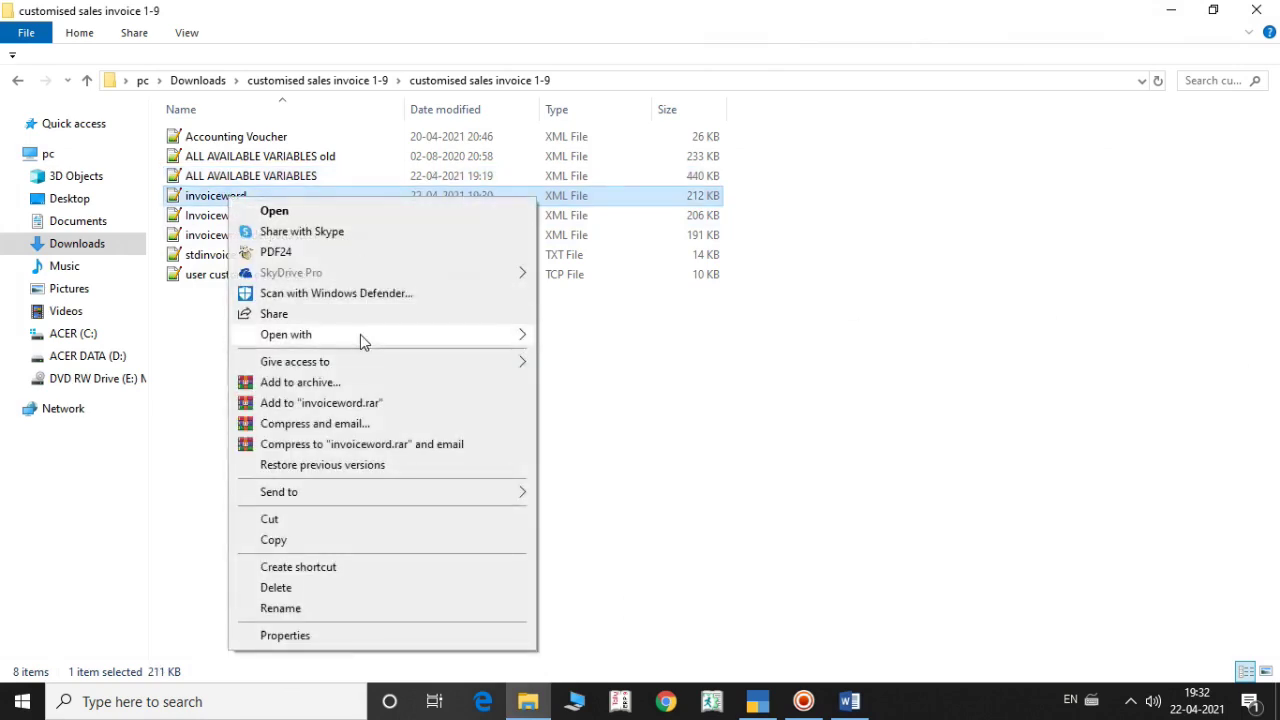
pyautogui.moveTo(360, 334)
pyautogui.click(618, 418)
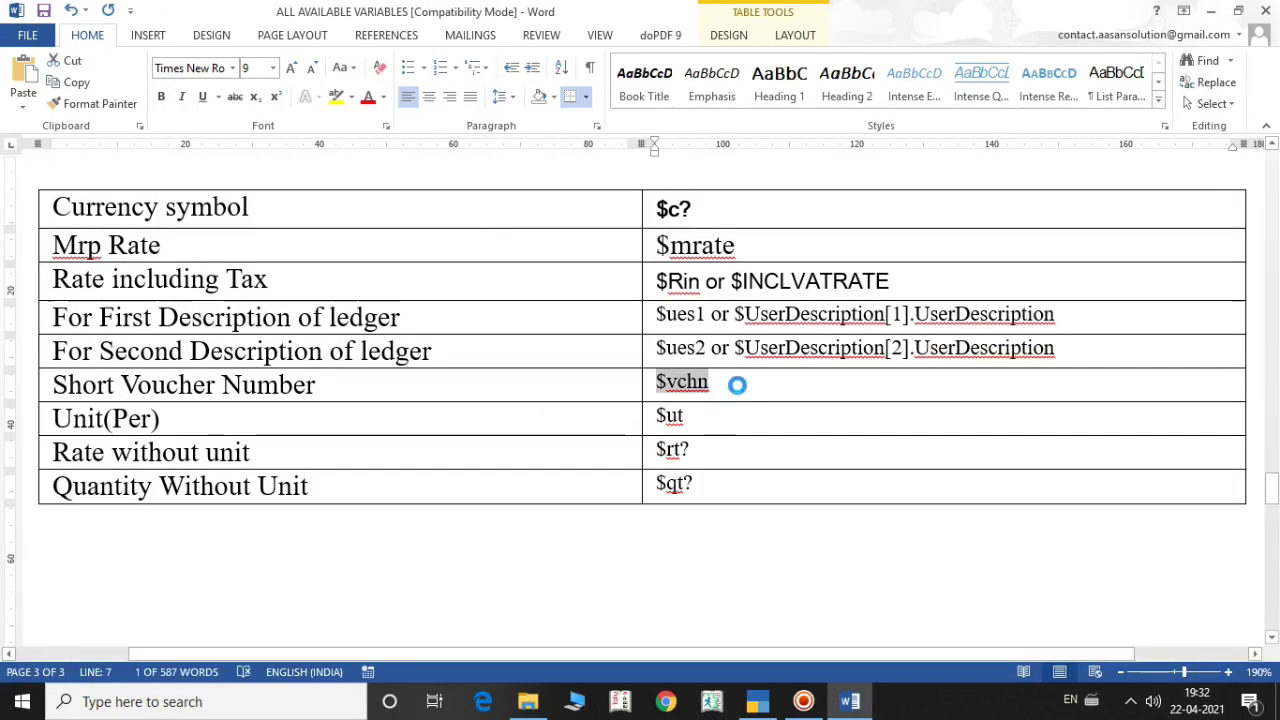
# Insert a space between $c? and $w in the Amount Chargeable row, save the invoiceword template and close it.
pyautogui.scroll(-10, 734, 382)
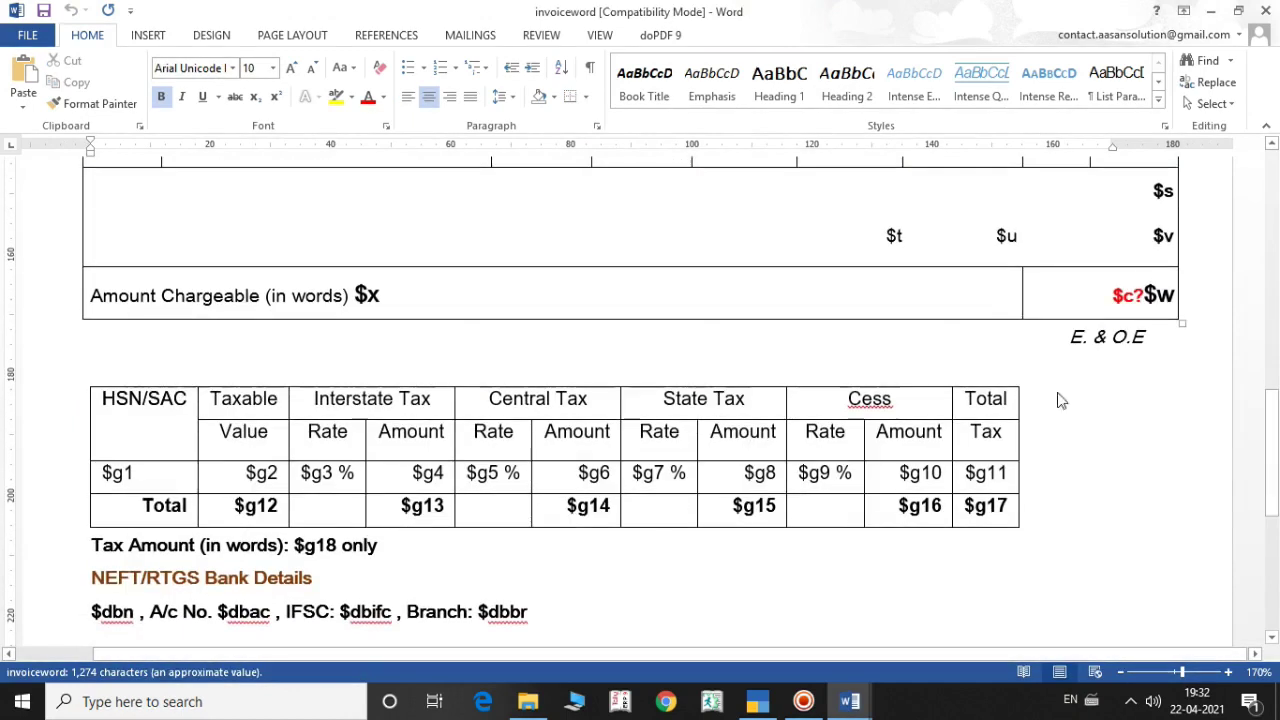
pyautogui.click(1146, 295)
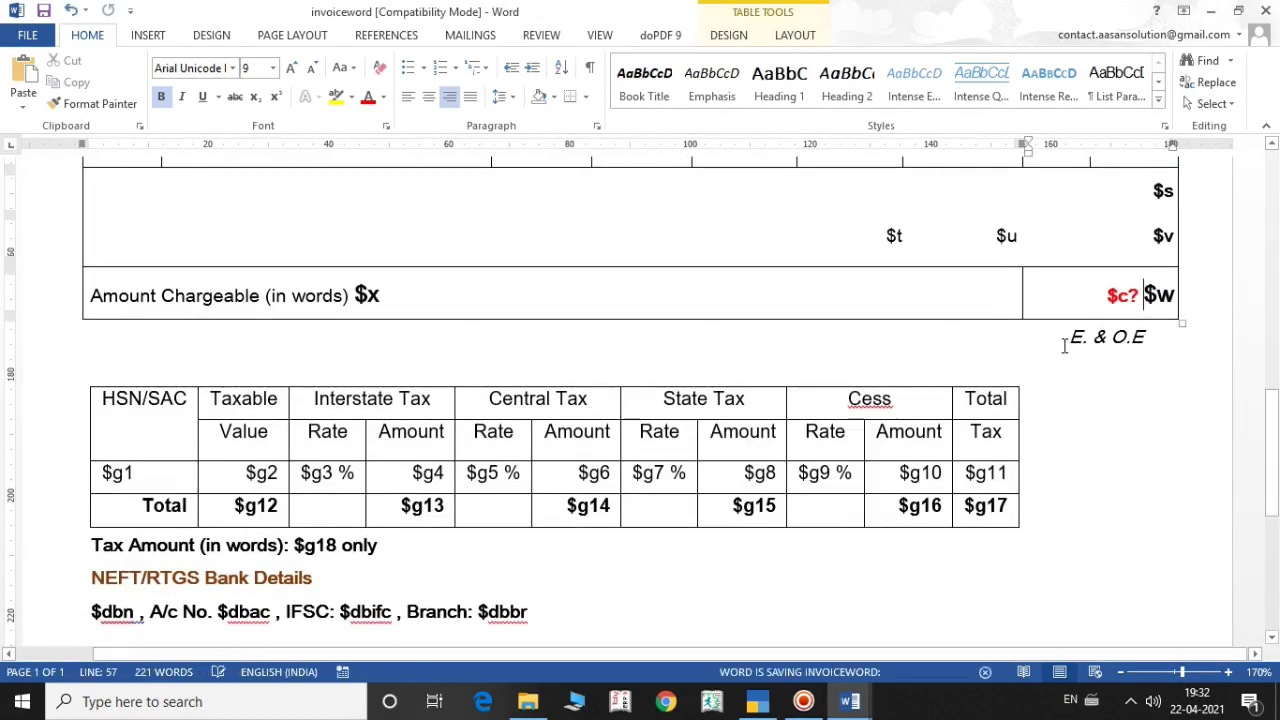
pyautogui.click(1266, 10)
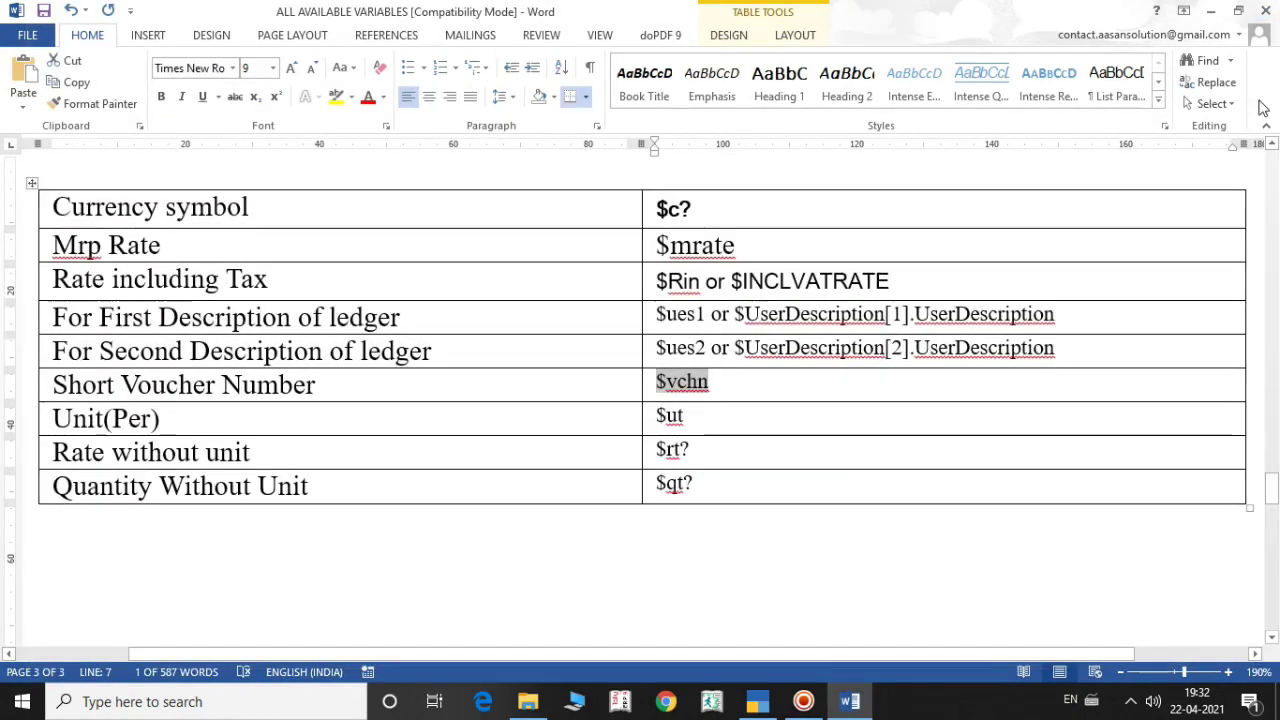
# Switch to TallyPrime, preview the sales voucher again, check the currency symbol beside the invoice total, and return to TallyPrime.
pyautogui.click(760, 701)
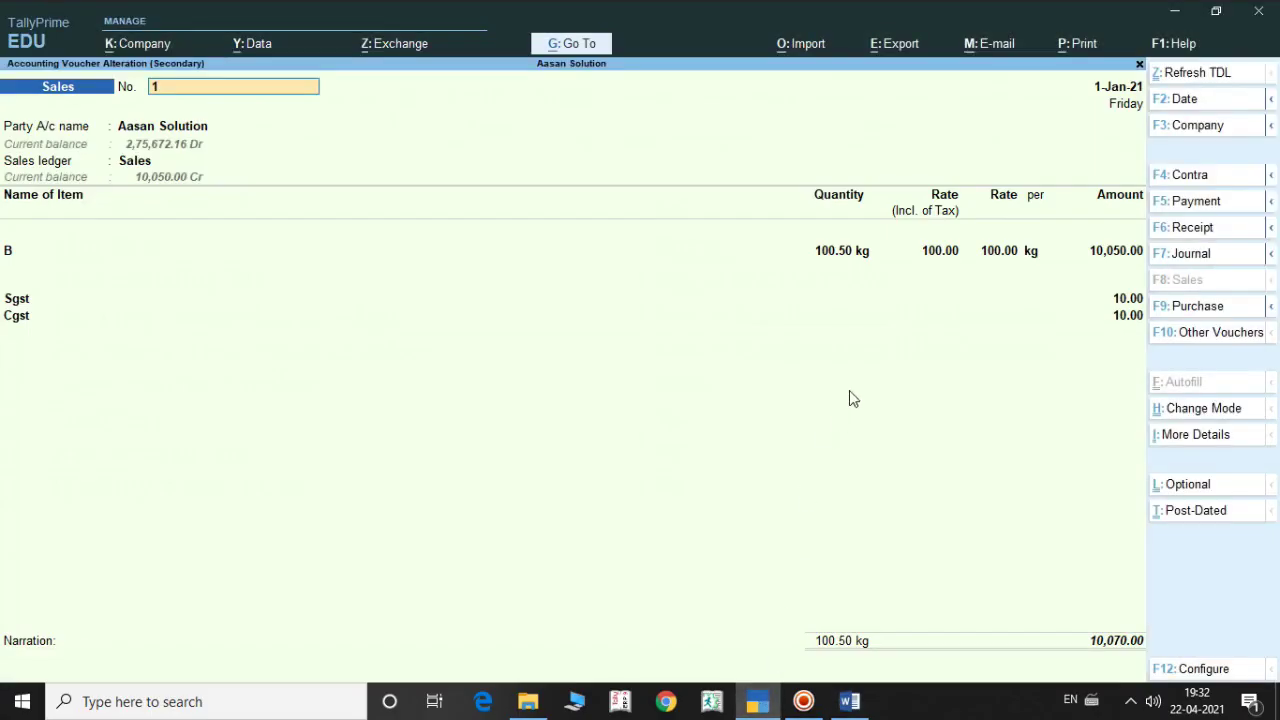
pyautogui.hotkey('alt', 'p')
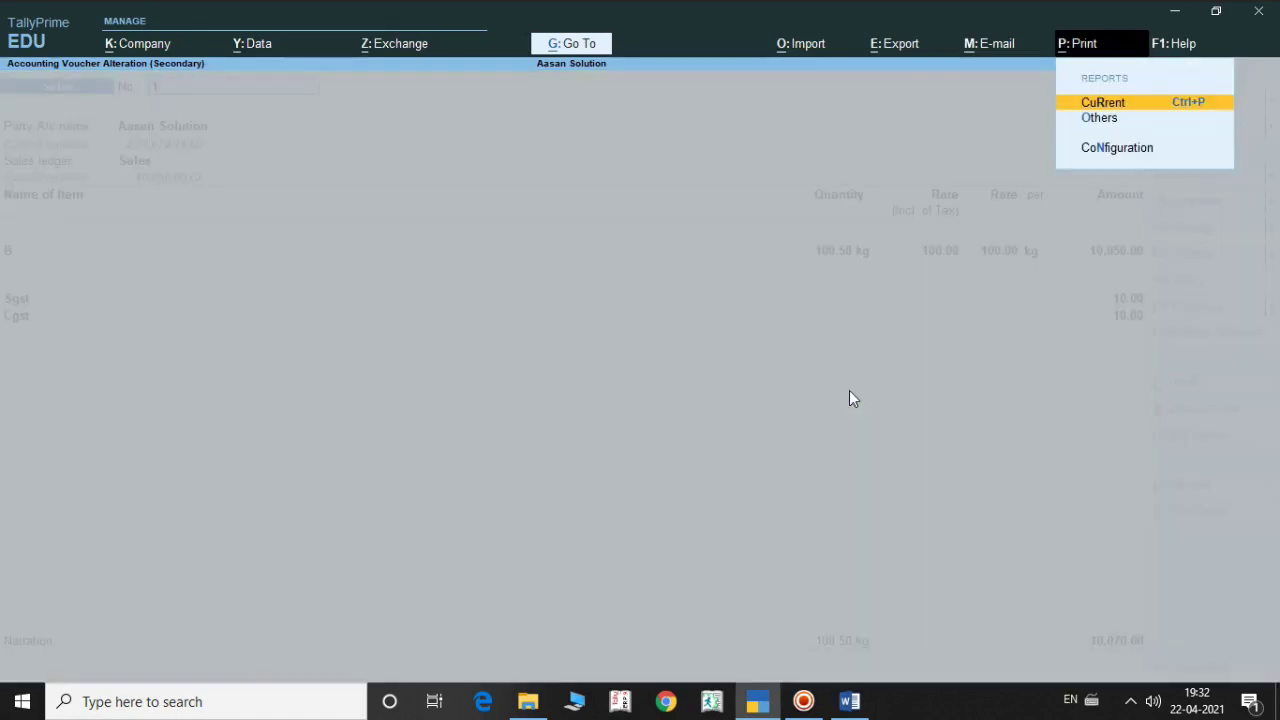
pyautogui.press('Return')
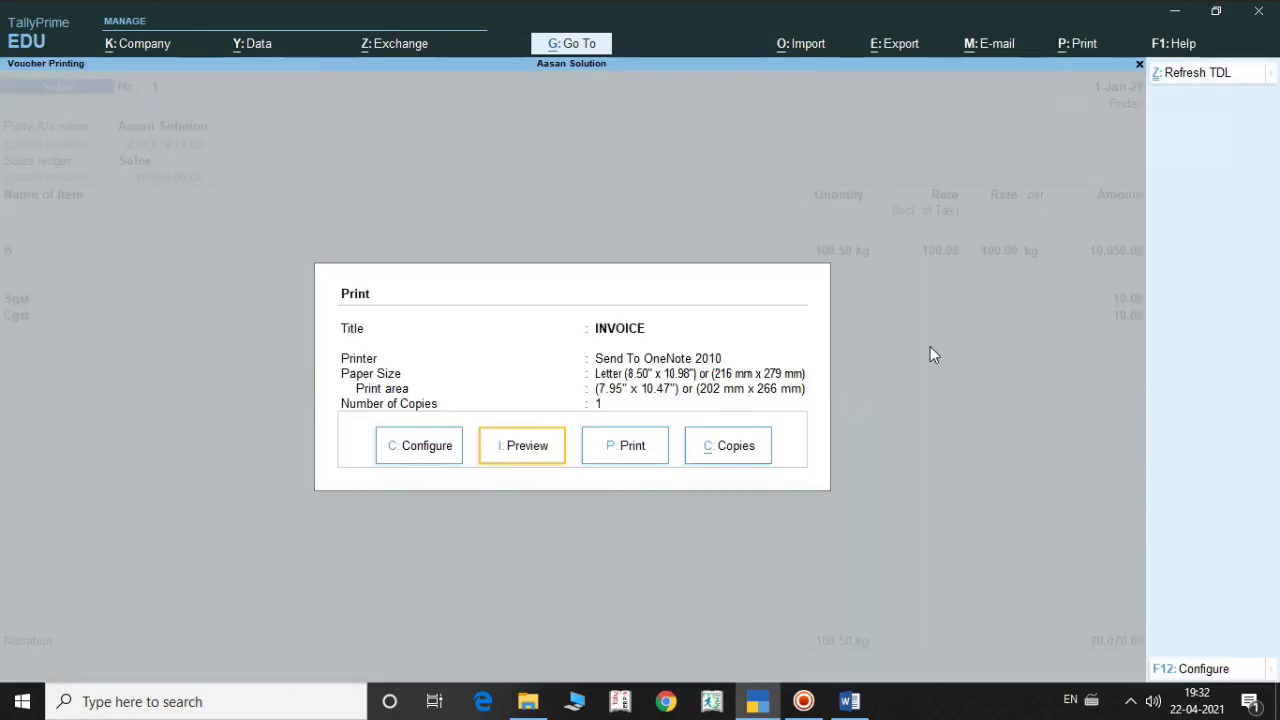
pyautogui.press('i')
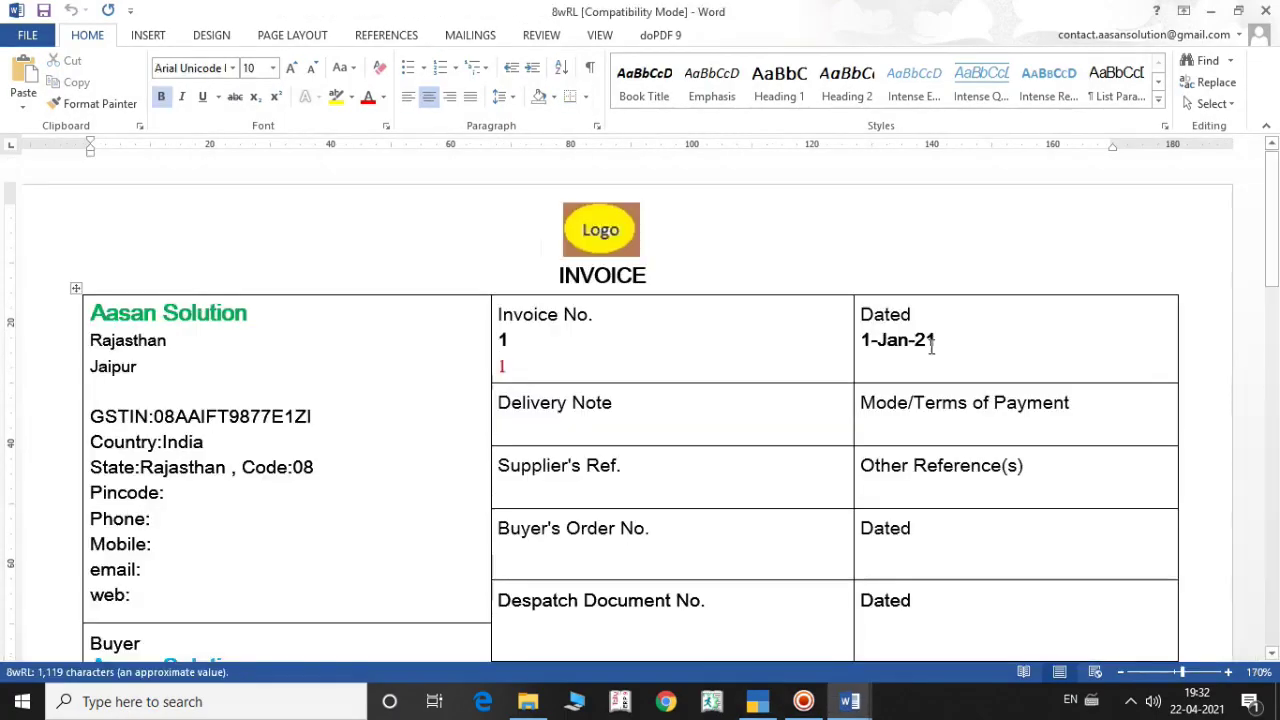
pyautogui.scroll(-15, 931, 345)
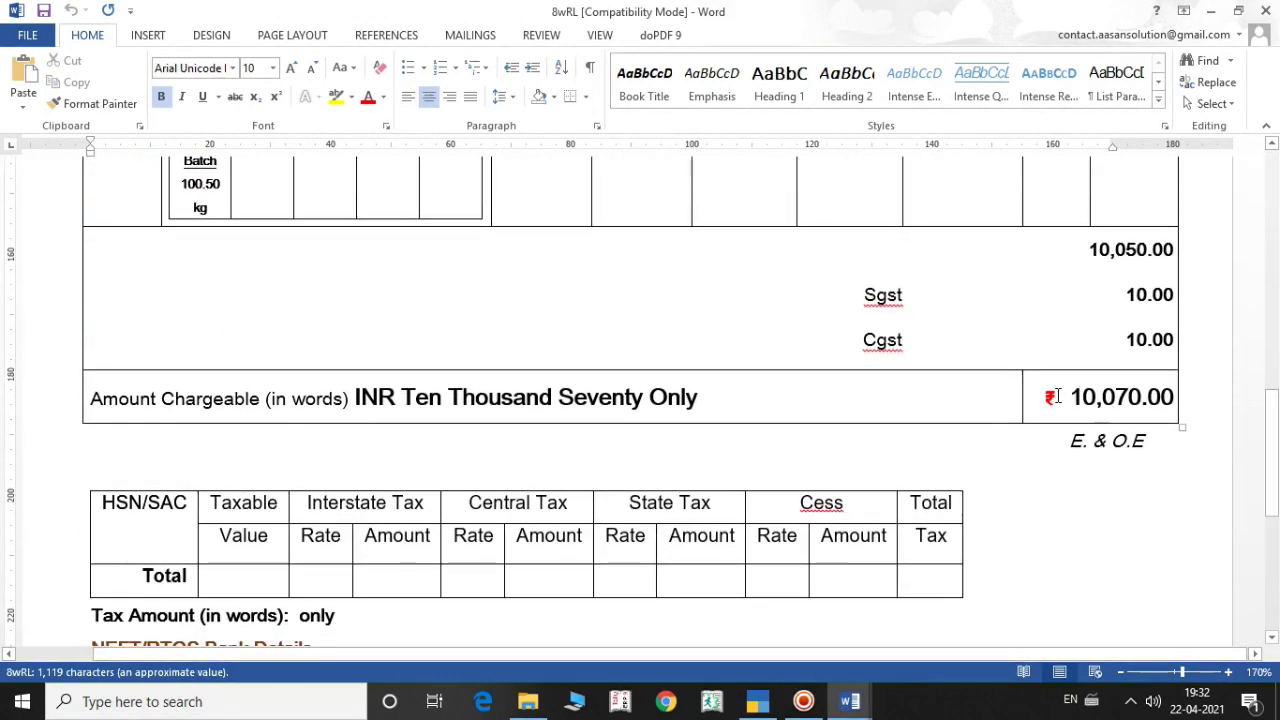
pyautogui.hotkey('alt', 'Tab')
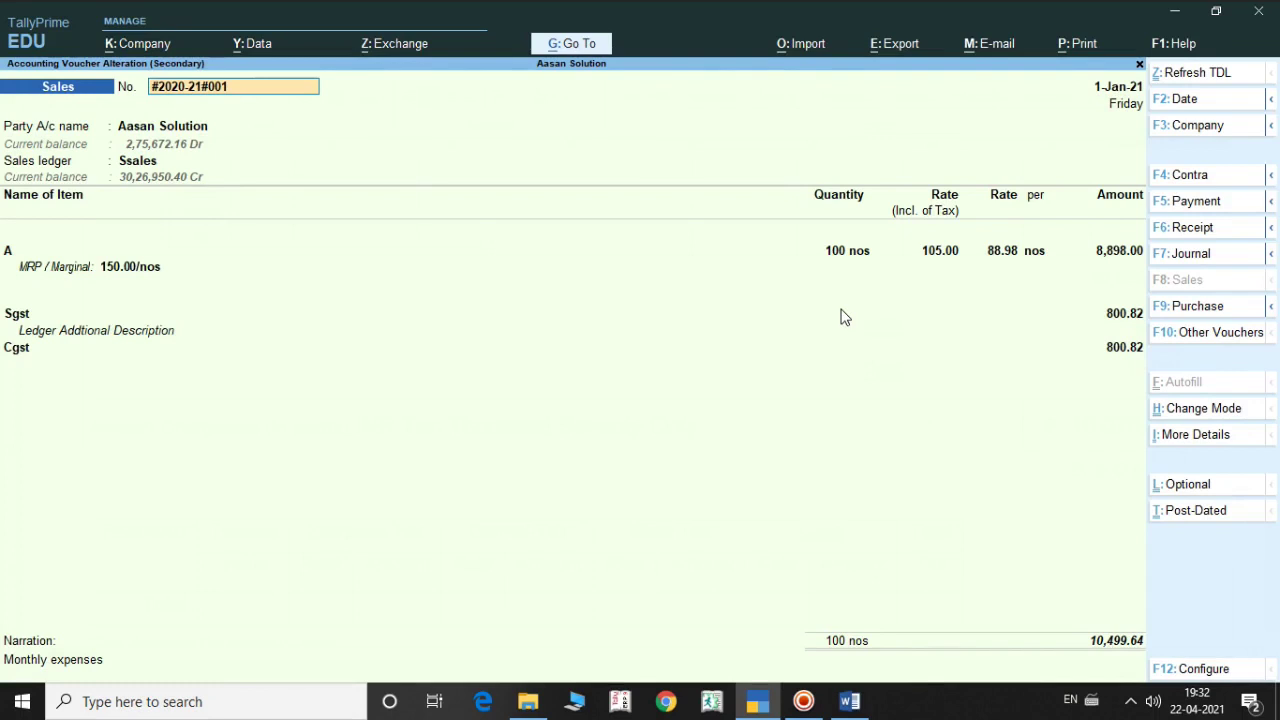